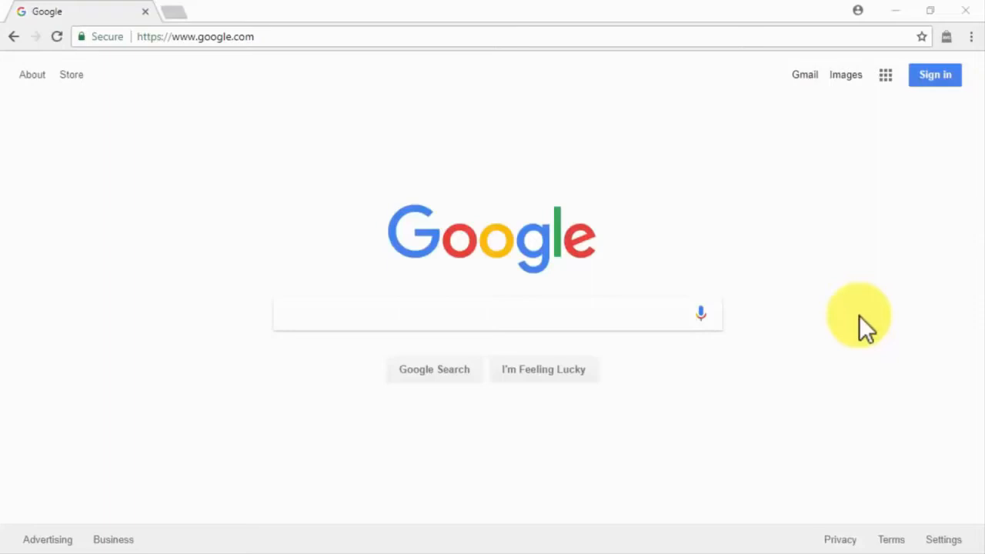
Go to hostgator.com and search its domain registration page for the desired domain name.
click(709, 37)
text(hostgator)
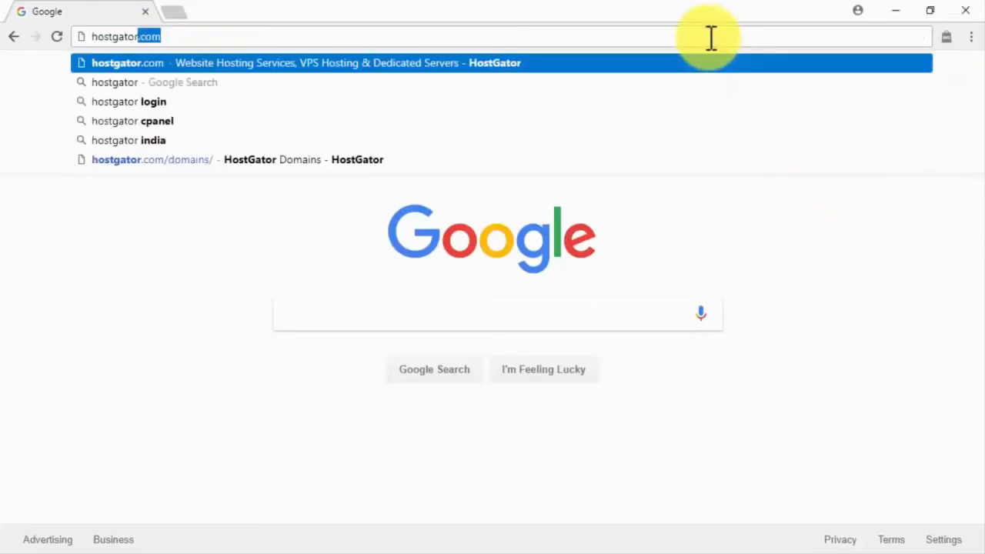
key(Return)
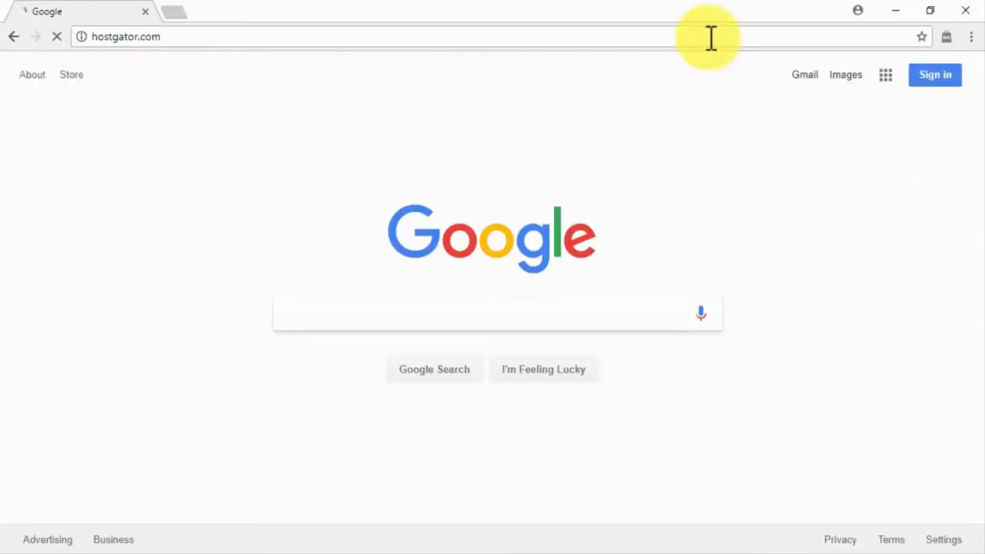
click(744, 154)
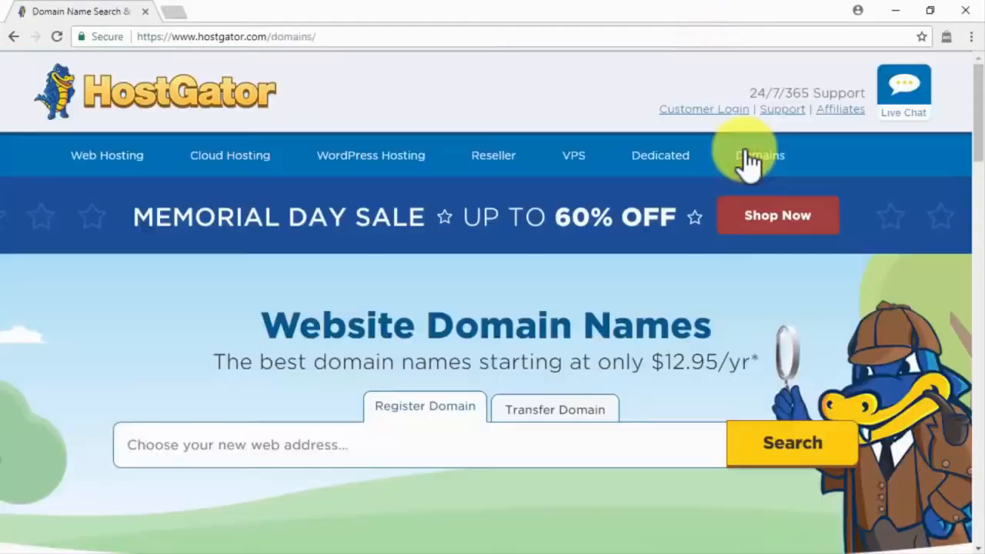
click(539, 446)
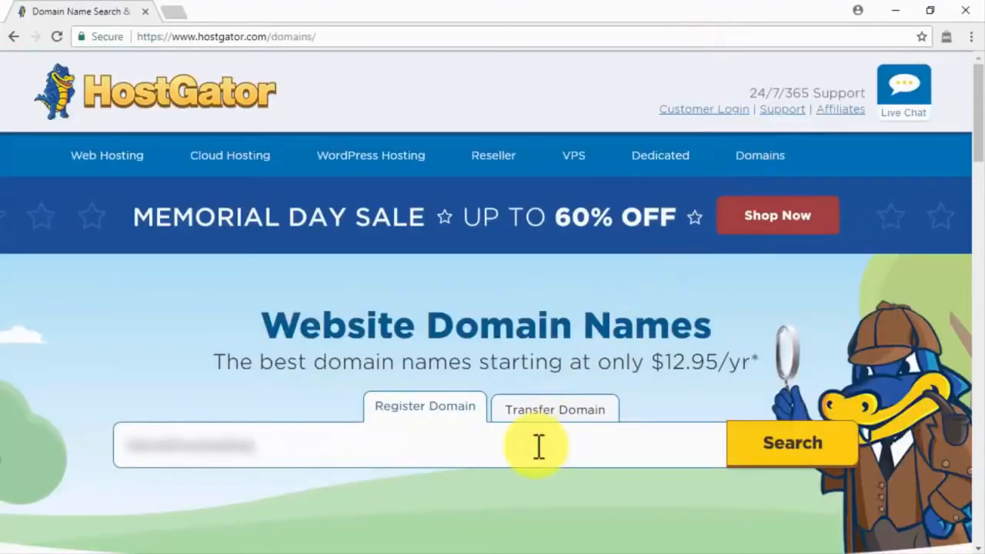
click(779, 452)
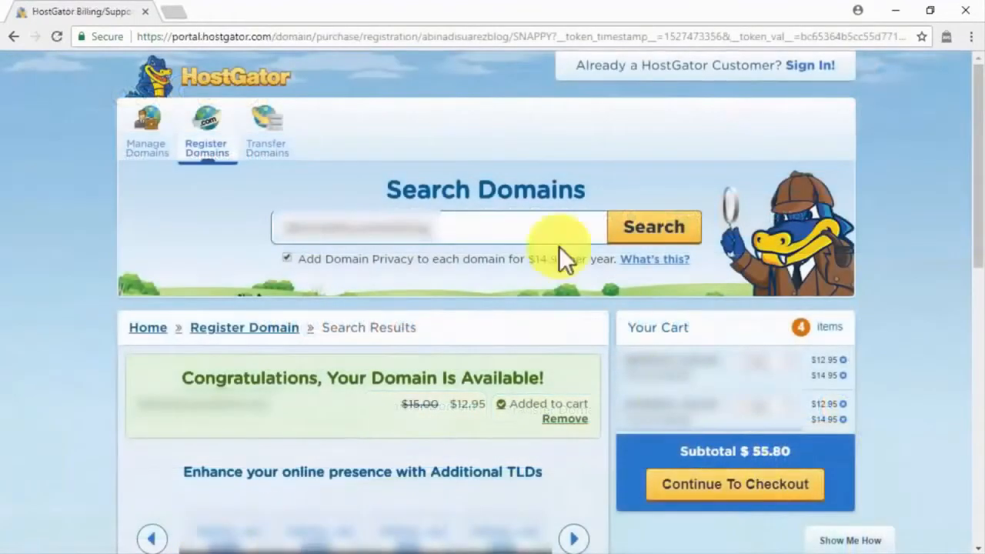
Return to the HostGator home page and start an order for the Business Plan from the shared web hosting plans.
click(422, 34)
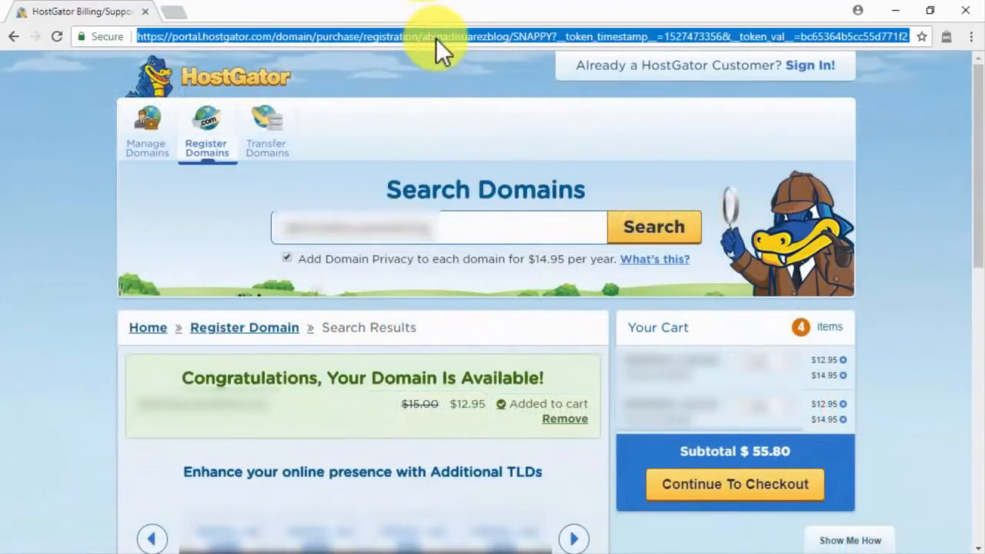
text(host)
key(Return)
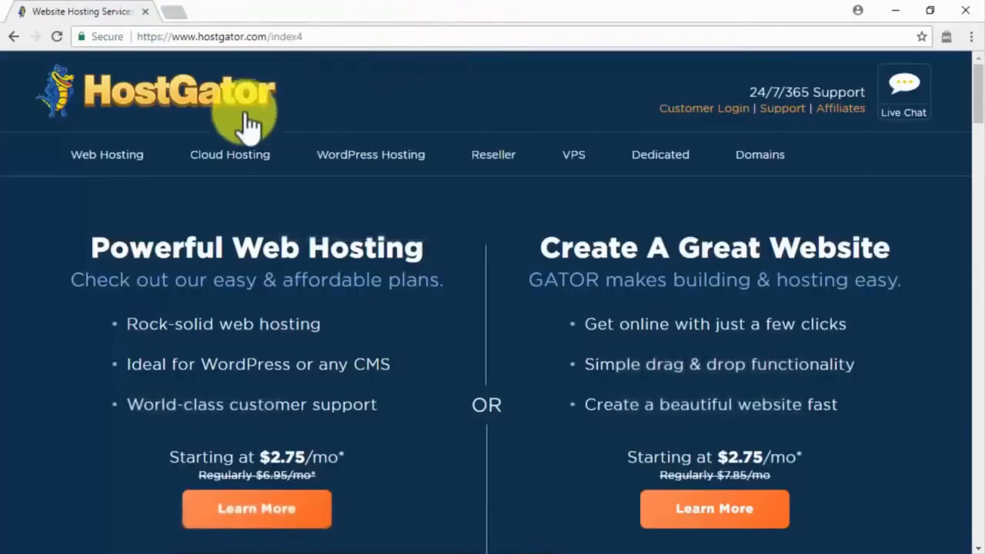
click(121, 156)
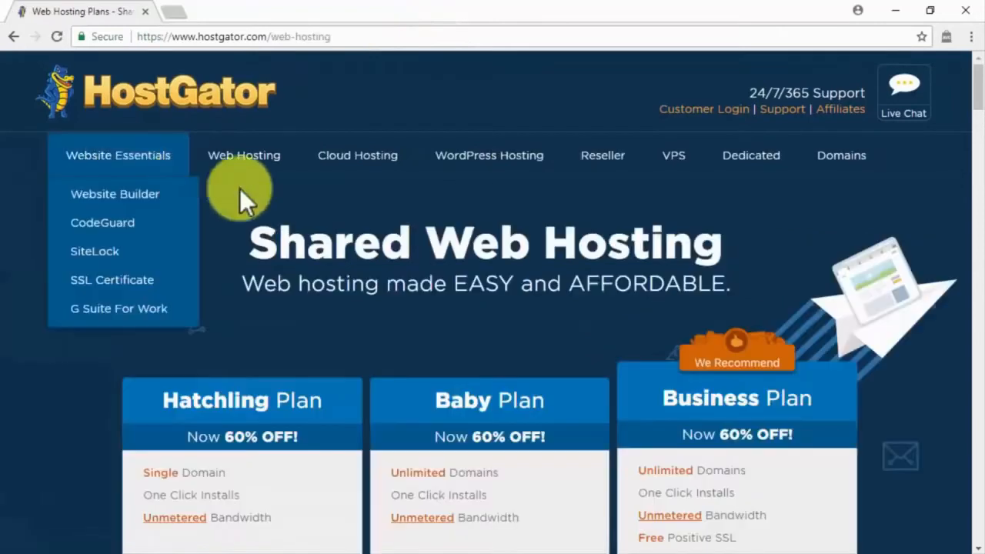
scroll(876, 373, down, 2)
scroll(875, 372, down, 3)
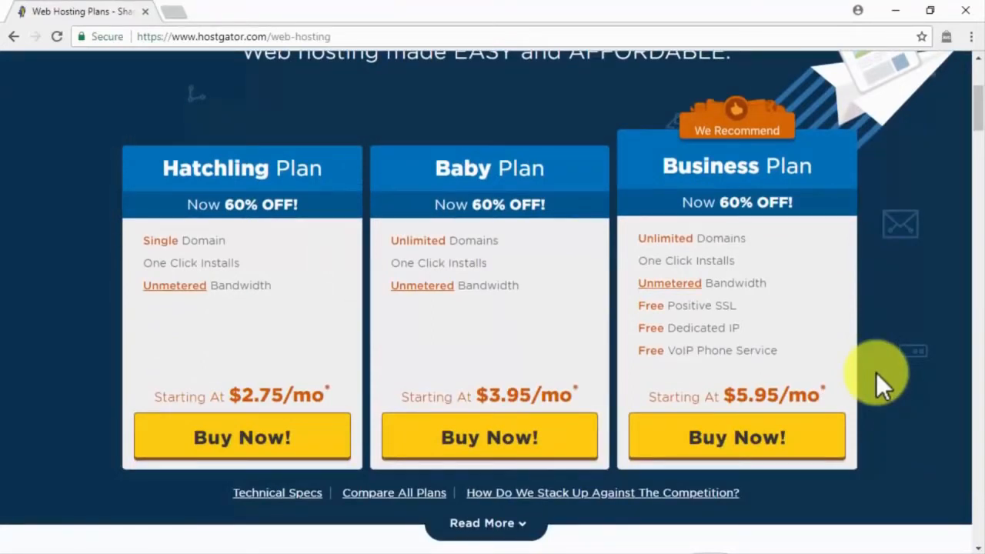
click(798, 440)
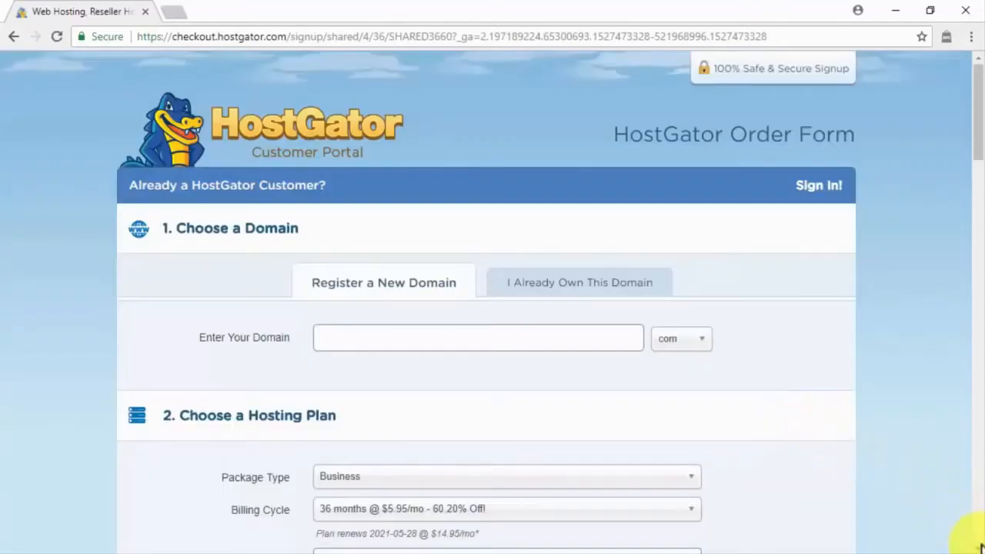
scroll(980, 545, down, 10)
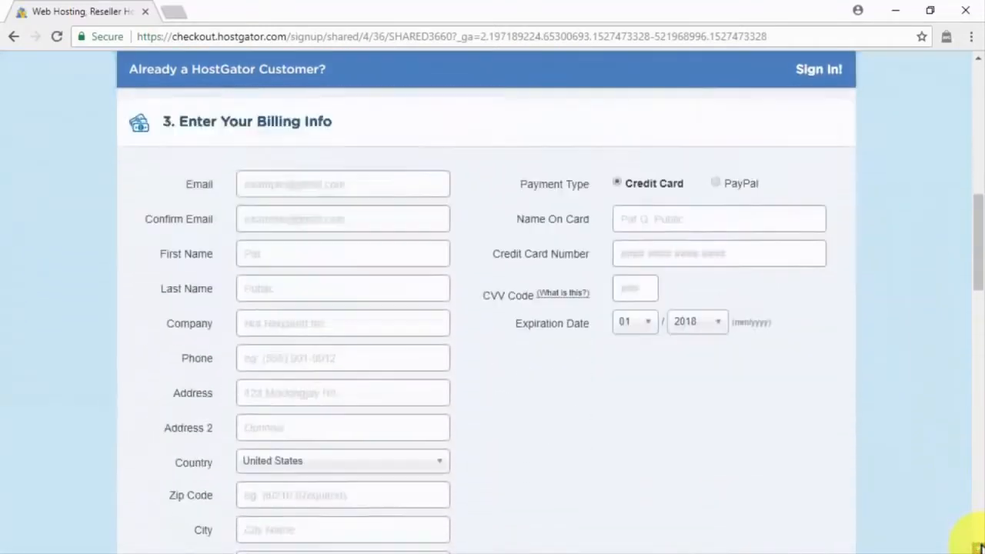
scroll(980, 545, down, 15)
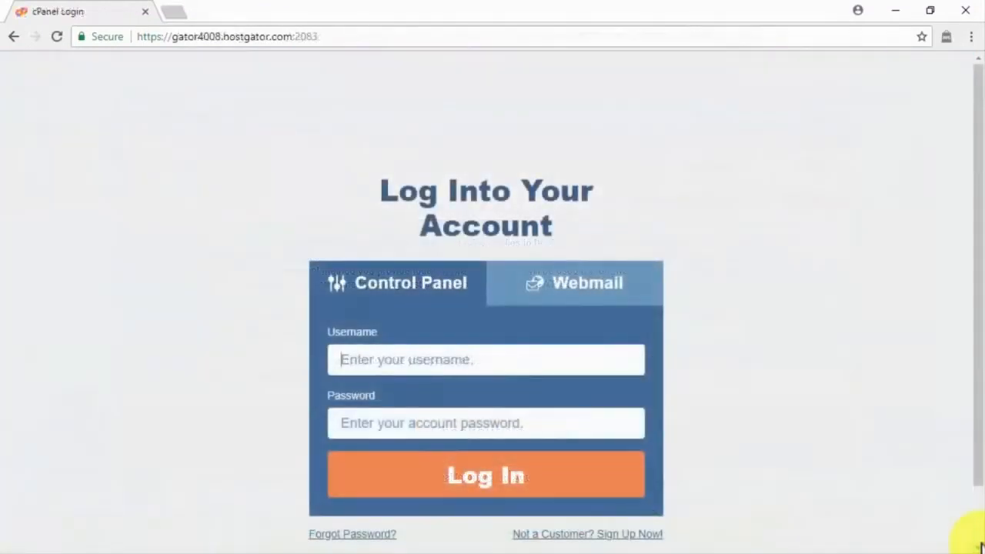
Log in to the HostGator control panel with the account username and password.
text(a)
click(598, 430)
key(ctrl+v)
click(571, 478)
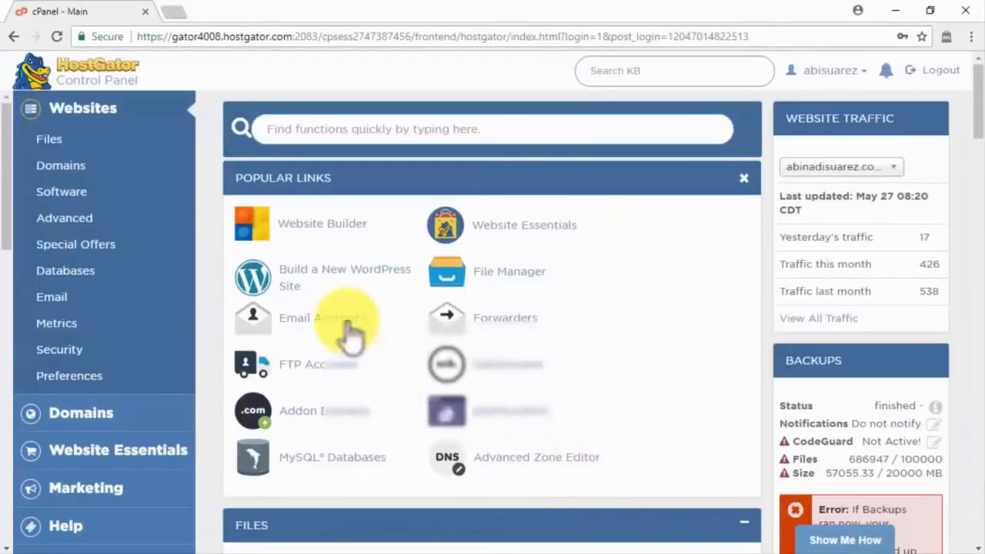
Start building a new WordPress site and choose the domain and directory for the installation.
click(324, 277)
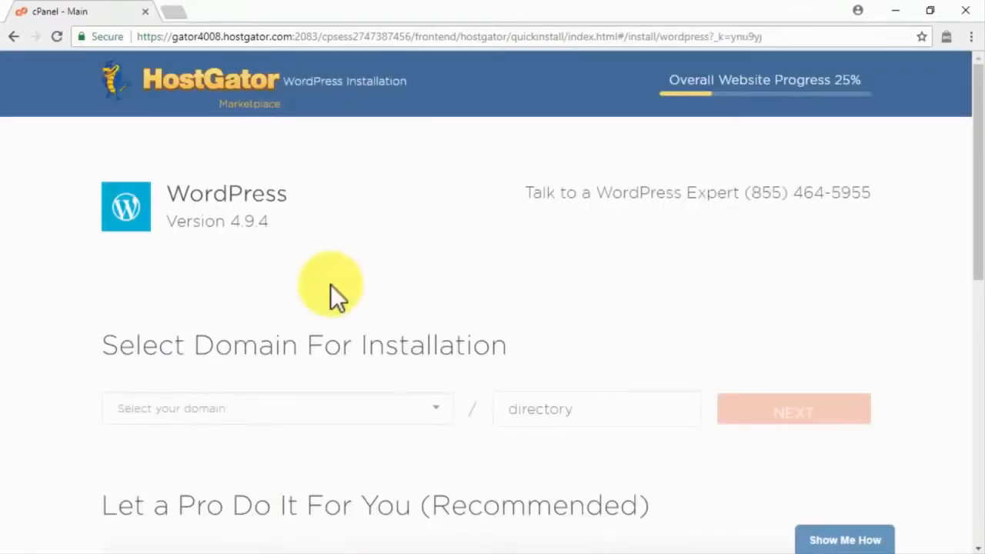
click(407, 419)
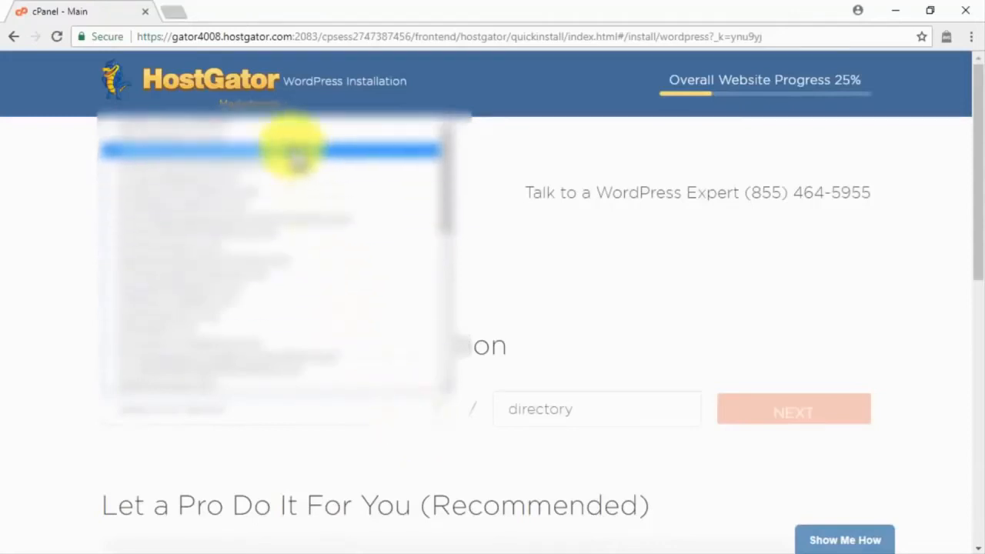
click(291, 146)
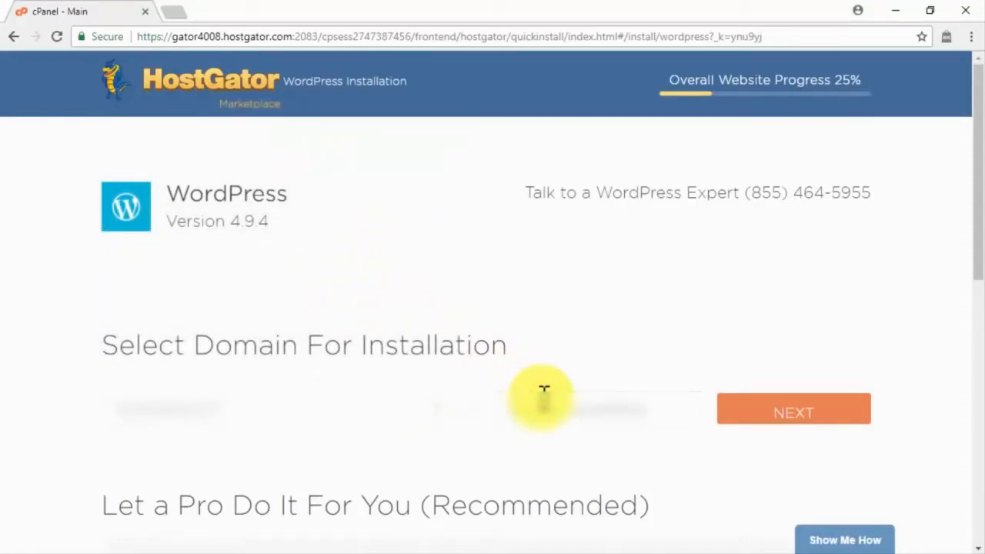
click(808, 408)
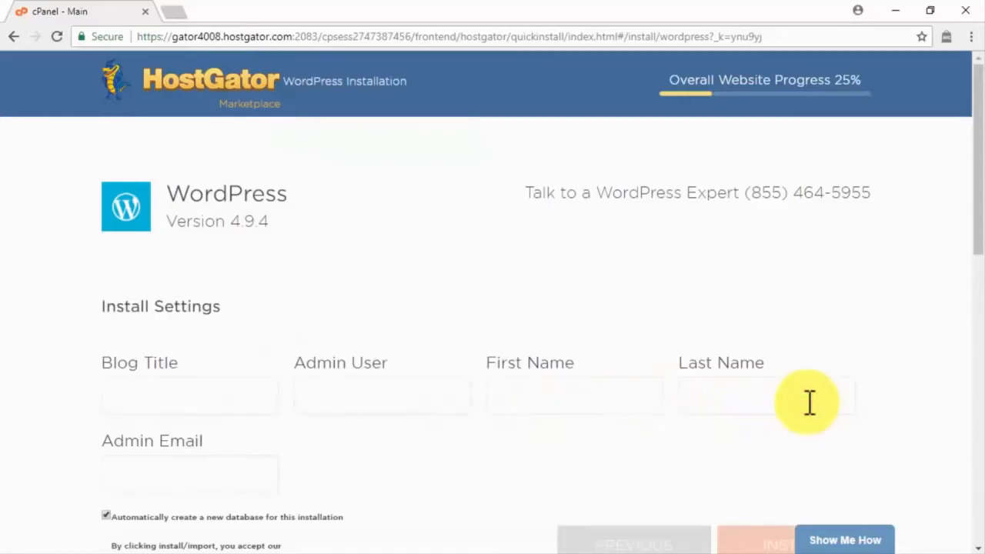
Fill in the install settings with the blog title, the admin username, and the administrator's first and last name.
click(256, 398)
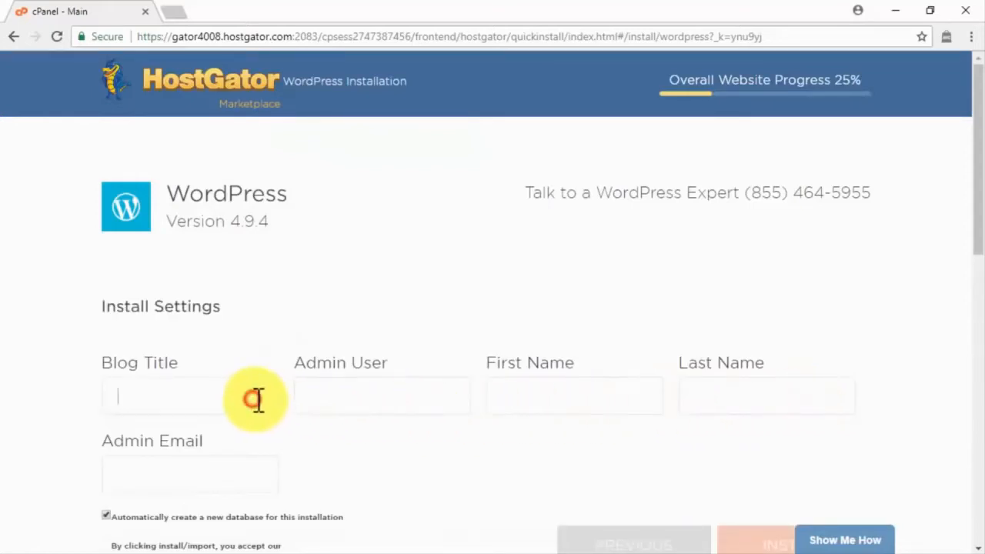
text(Abi's Team Blog)
click(305, 406)
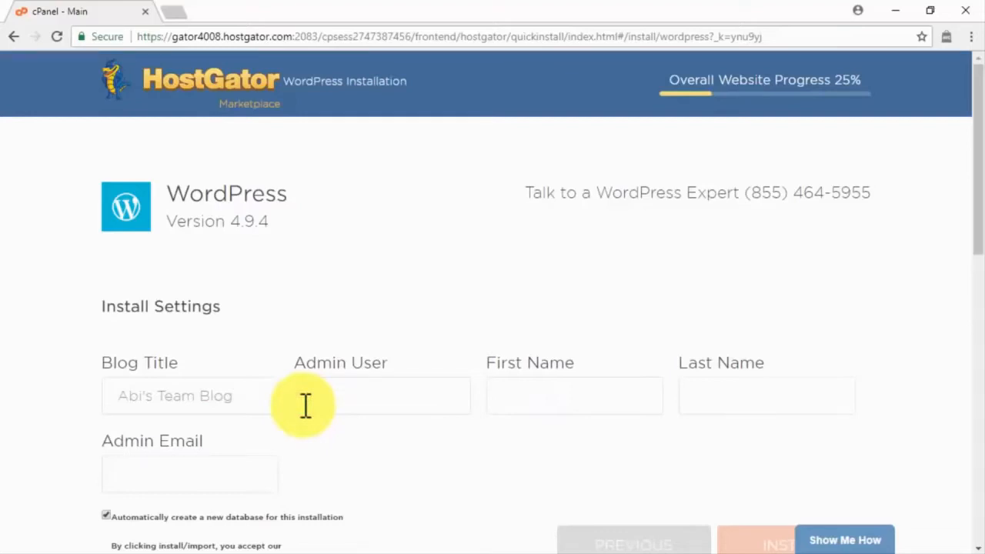
text(jamieas)
click(523, 393)
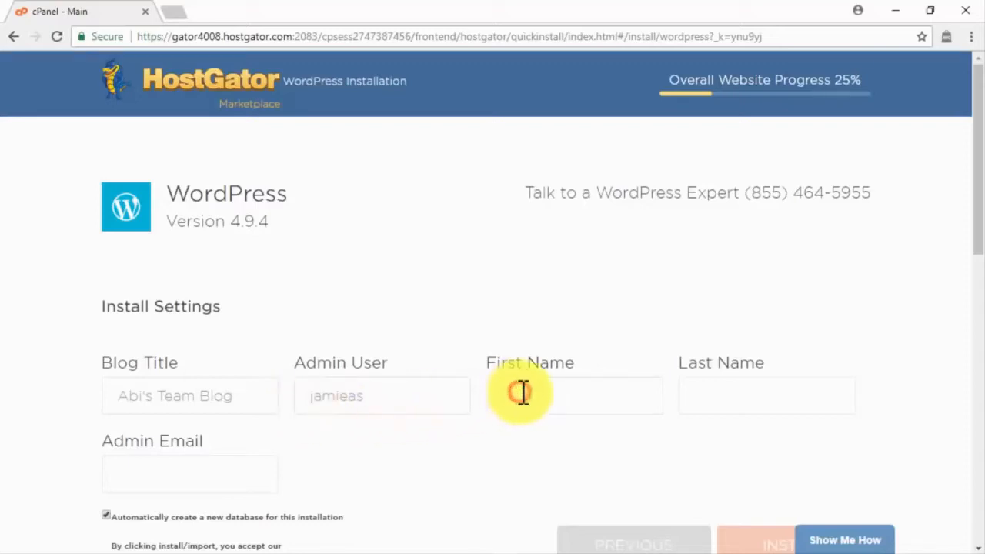
click(707, 389)
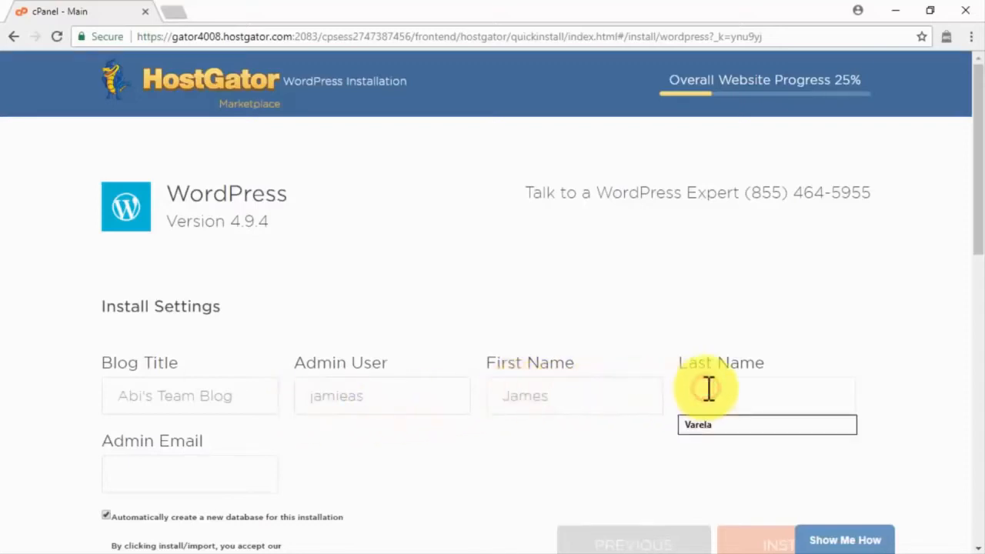
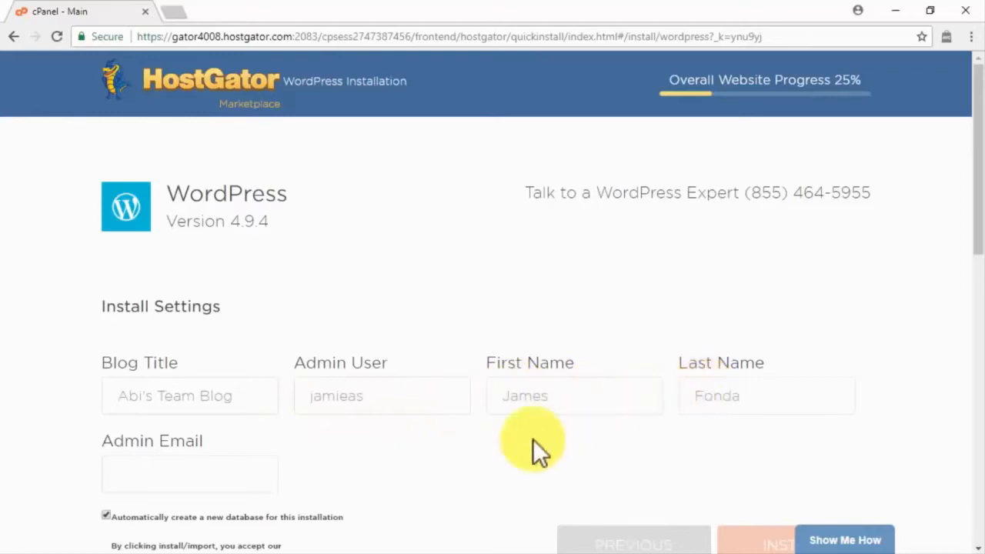
Enter the admin email, accept the Terms of Service Agreement and install WordPress.
click(242, 475)
click(107, 407)
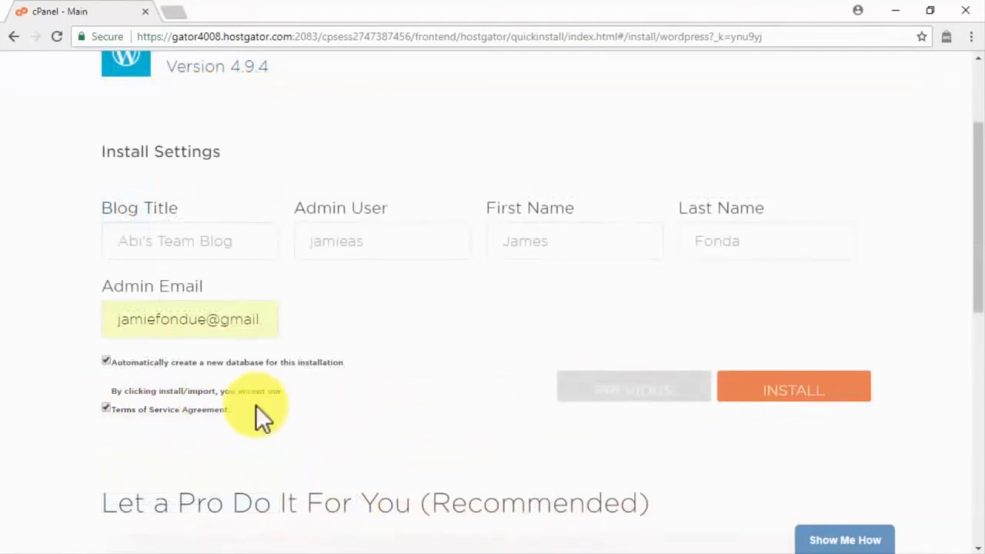
click(799, 390)
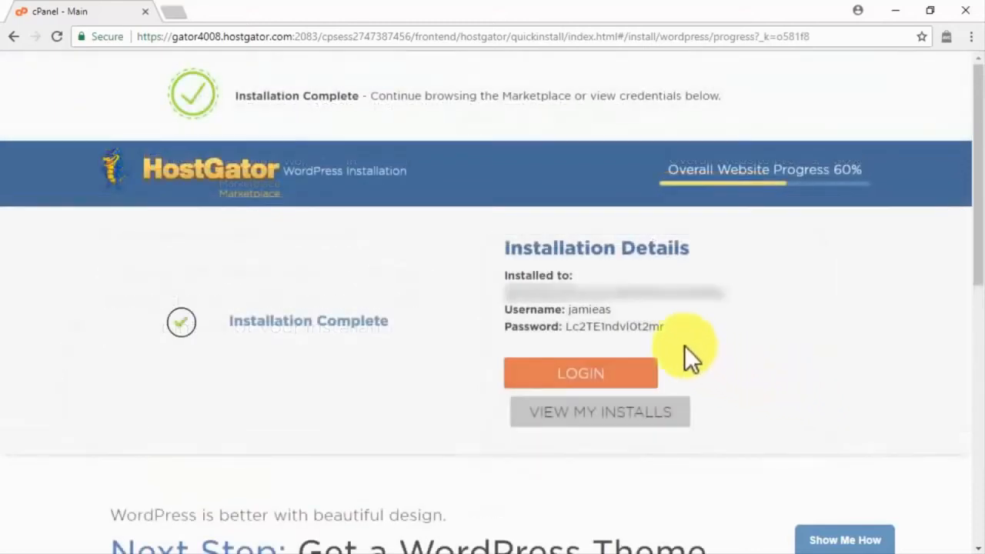
Log in to the new WordPress site with the generated admin username and password, enabling Remember Me.
drag(664, 326, 484, 309)
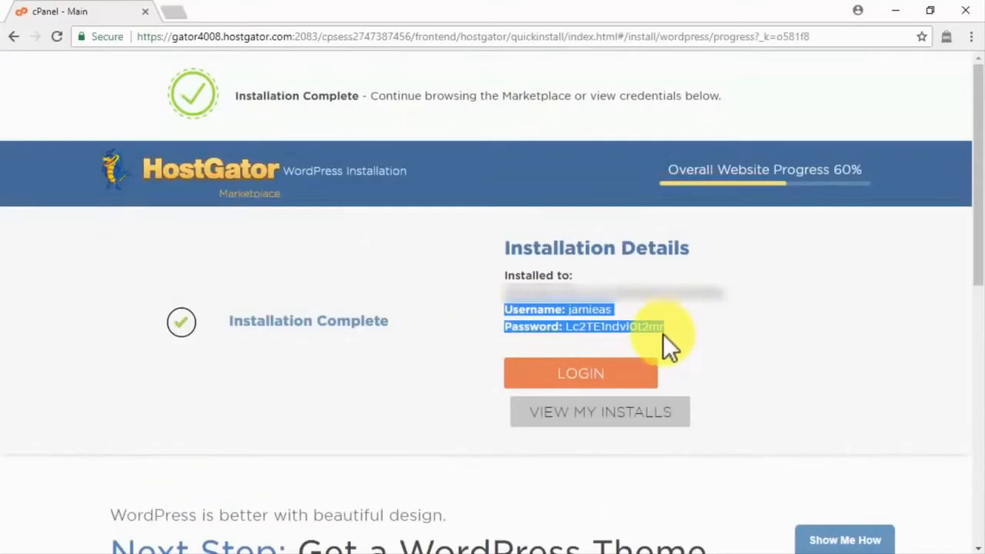
click(605, 384)
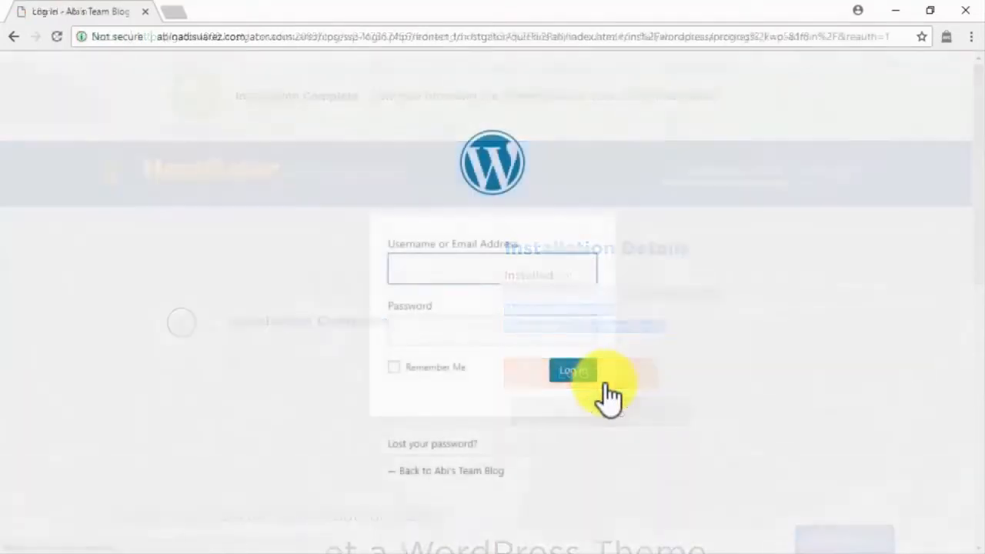
text(jamieas)
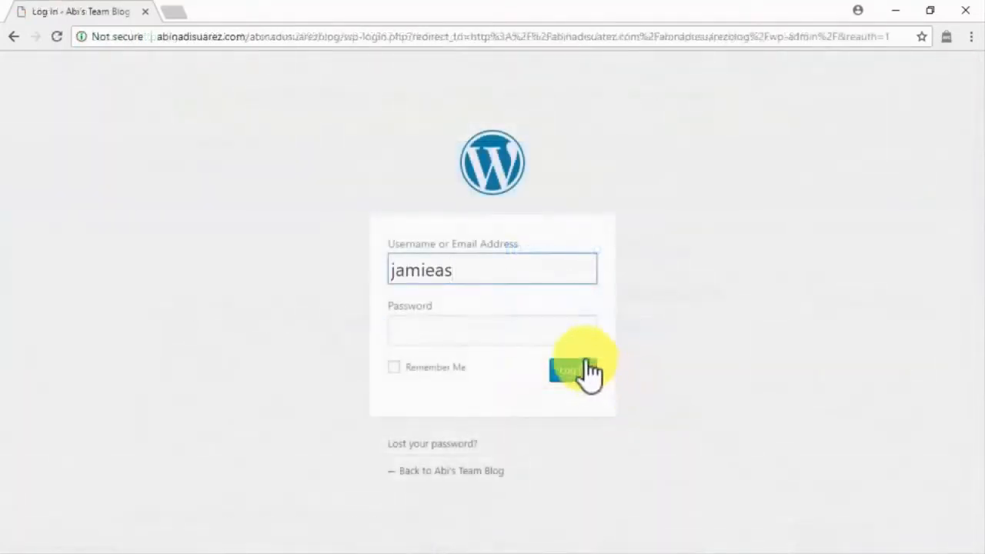
click(567, 336)
key(ctrl+v)
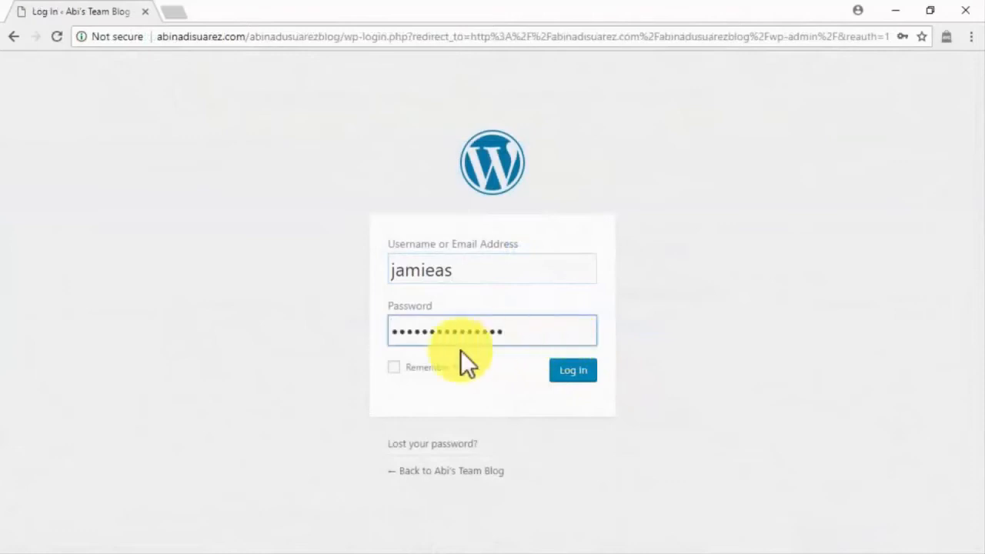
click(404, 369)
click(564, 372)
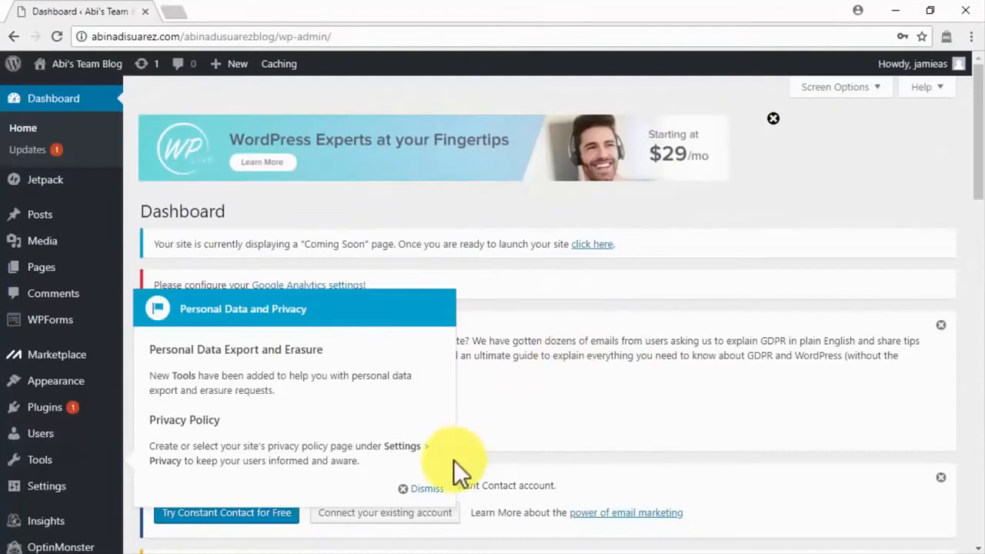
Dismiss the Personal Data and Privacy notice and launch the site out of its Coming Soon mode.
click(421, 488)
click(597, 244)
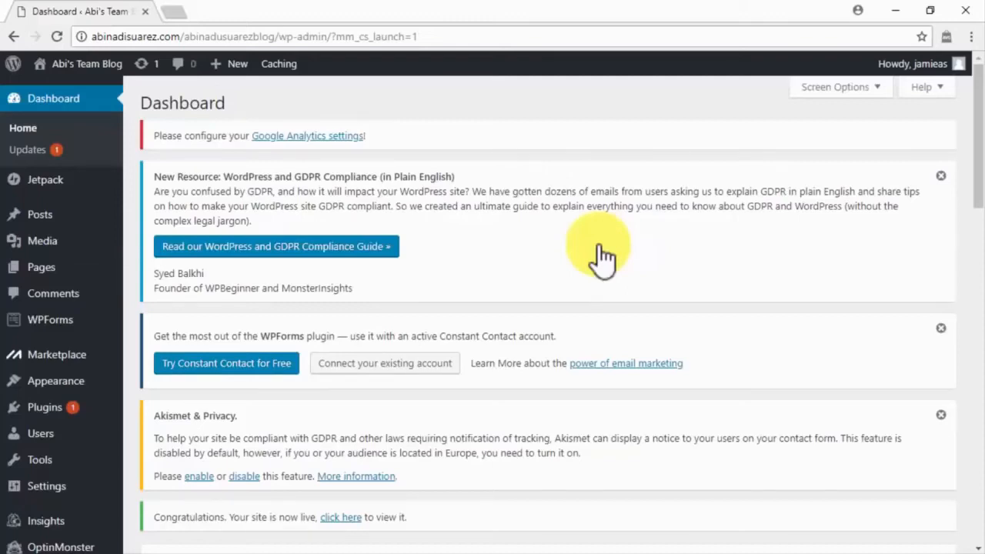
Add a new page titled "About" and paste the prepared introduction to the team's online marketing website as its content.
mouse_move(96, 263)
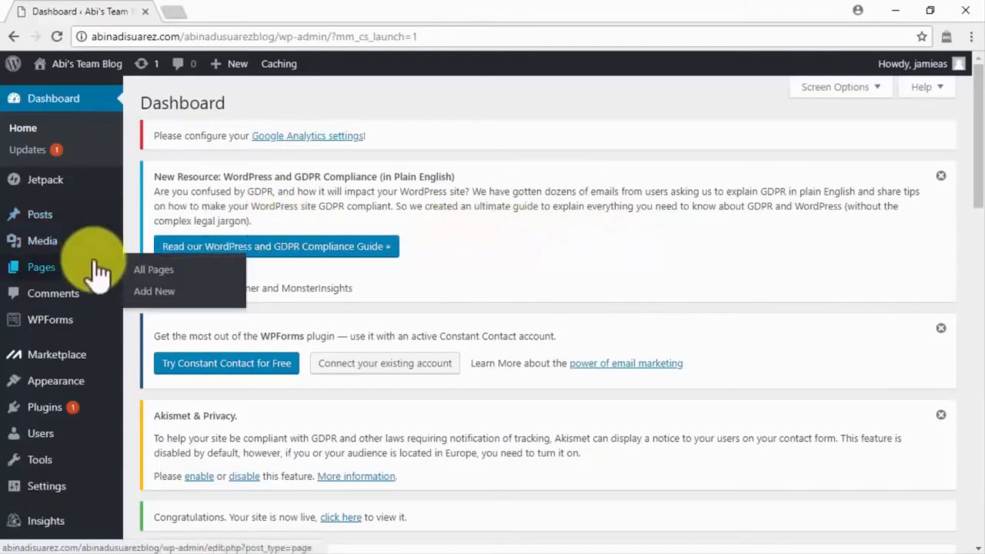
click(157, 294)
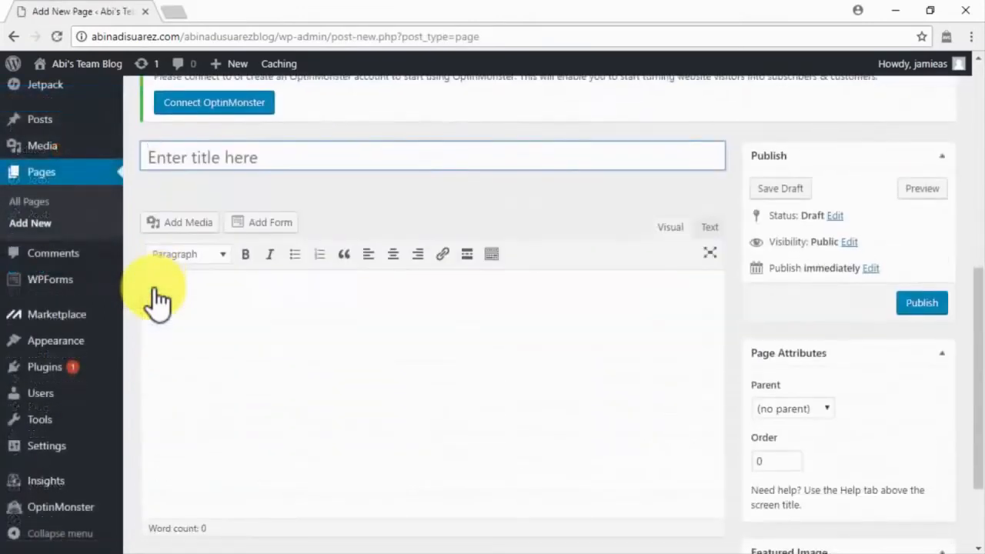
text(About)
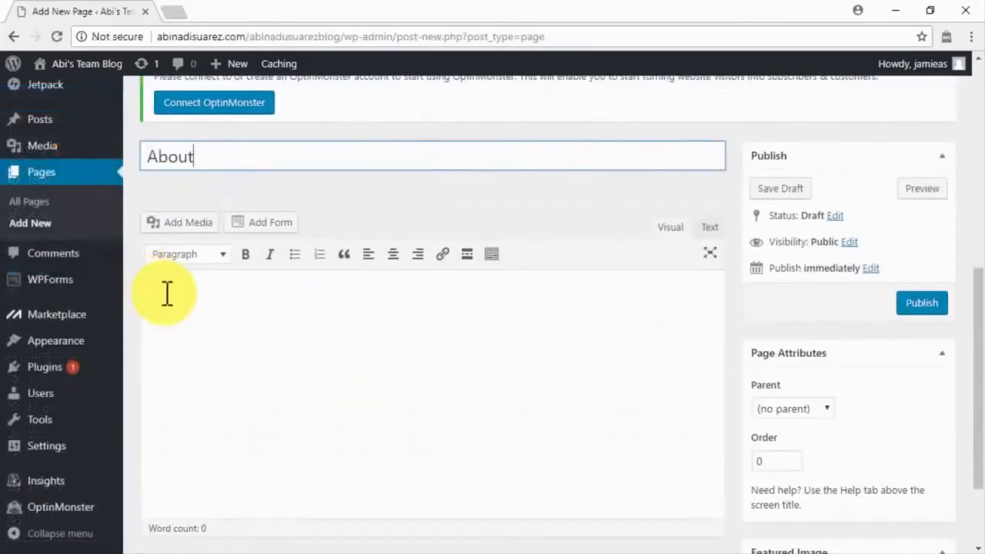
click(158, 287)
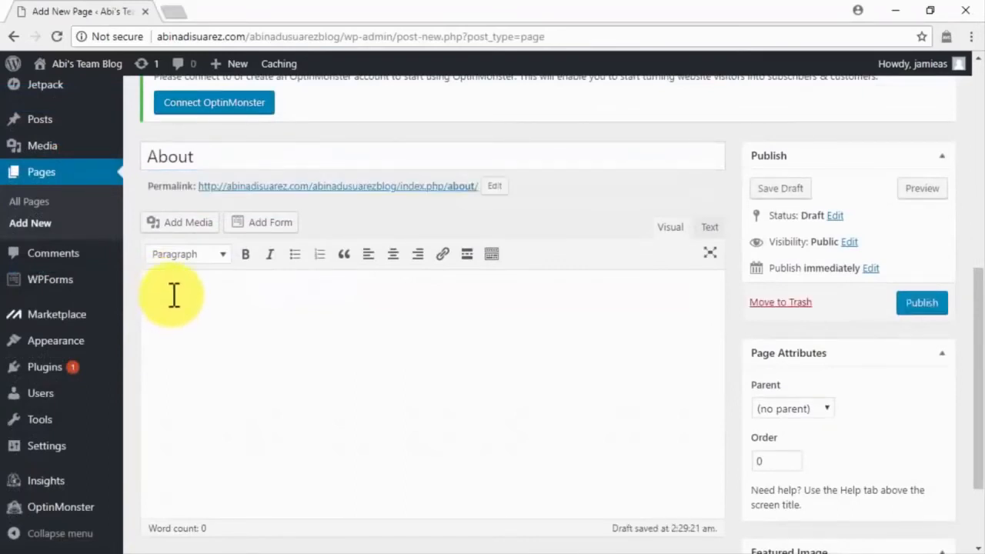
key(ctrl+v)
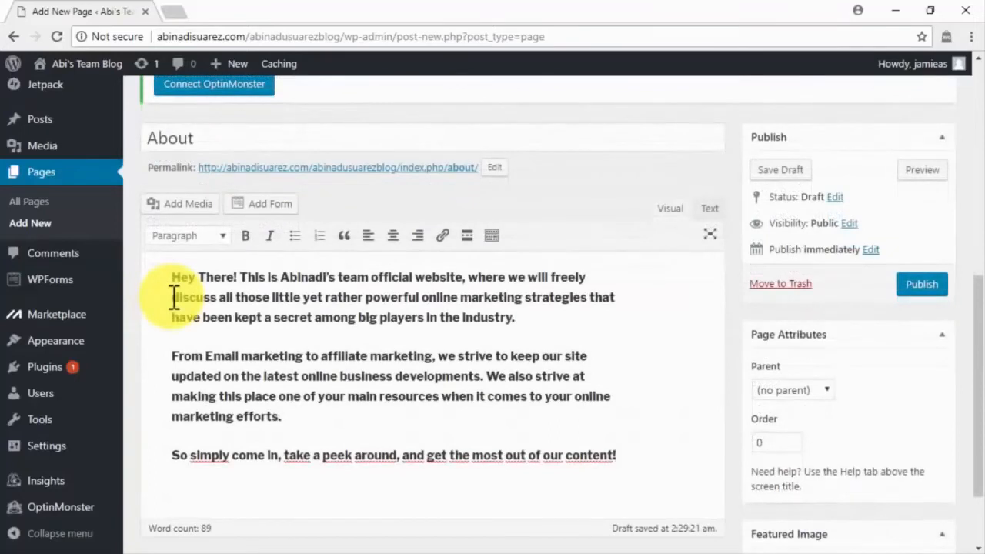
Publish the About page and add a new page titled "Contact" with the prepared contact message as its content.
click(923, 287)
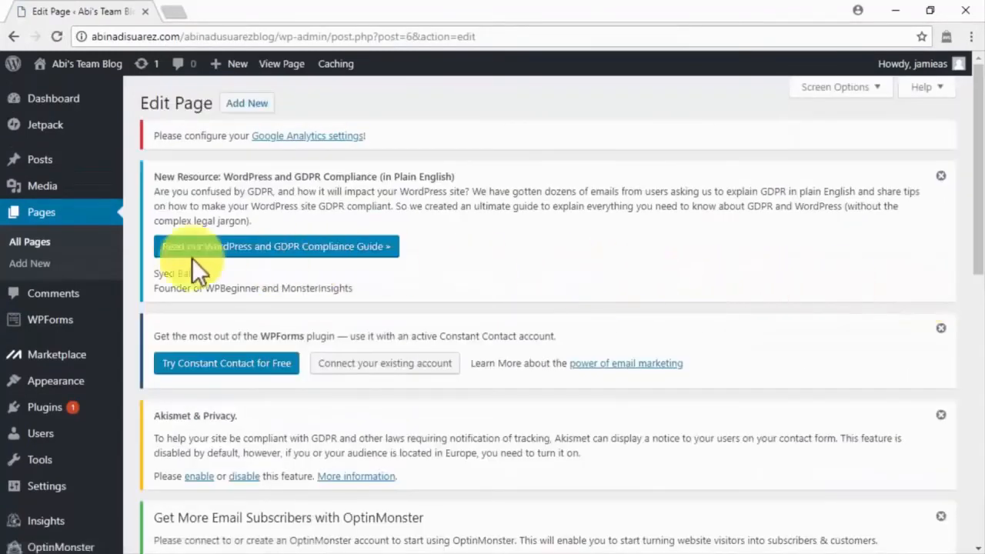
click(62, 263)
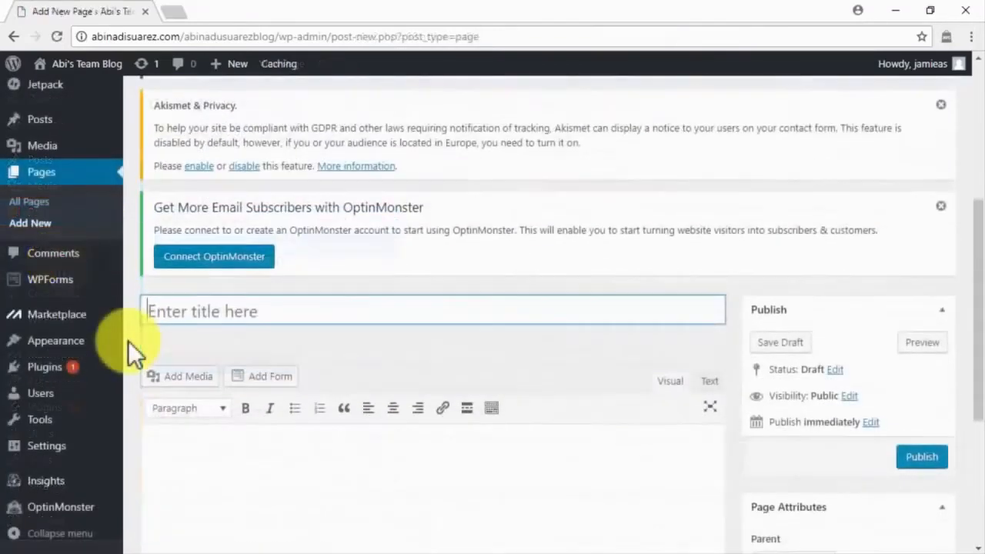
scroll(128, 341, down, 2)
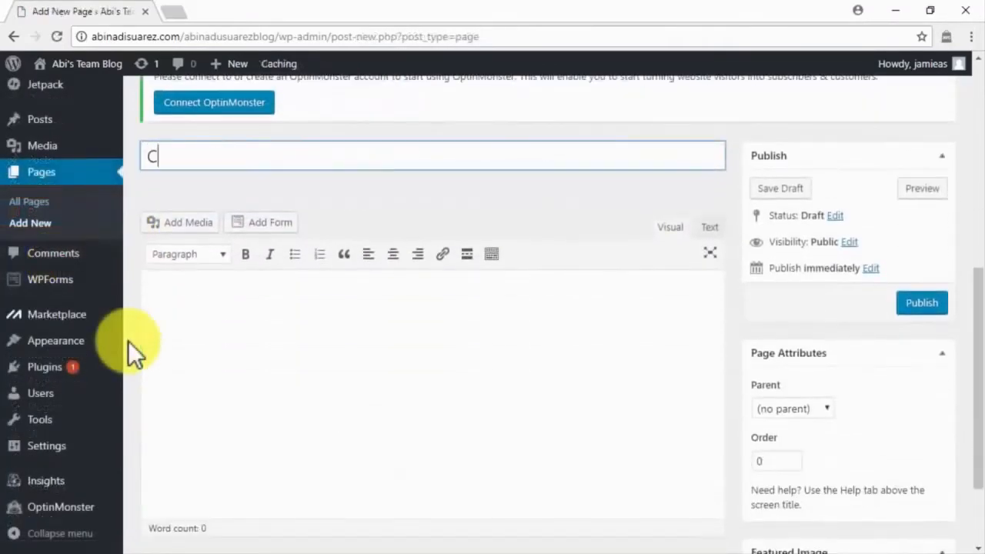
text(Contact)
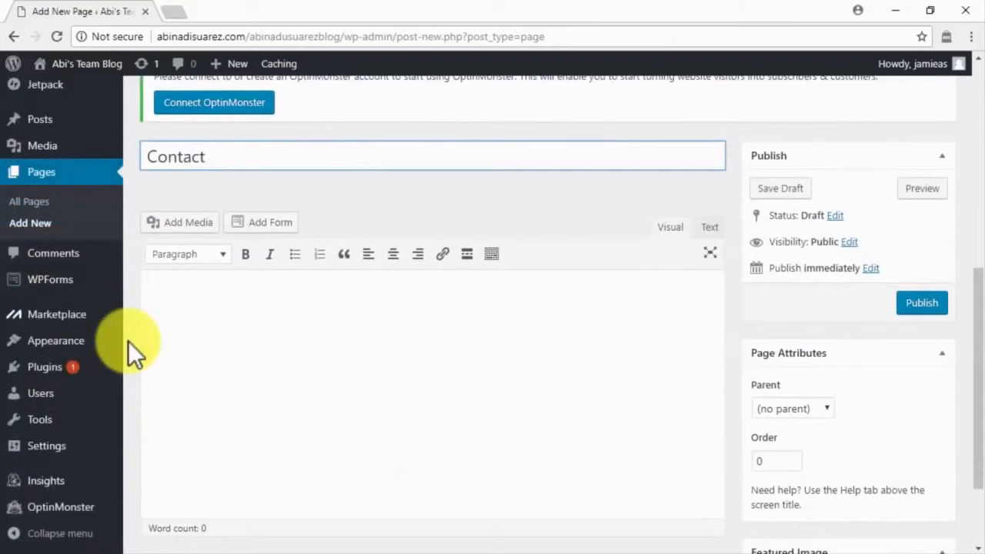
click(174, 334)
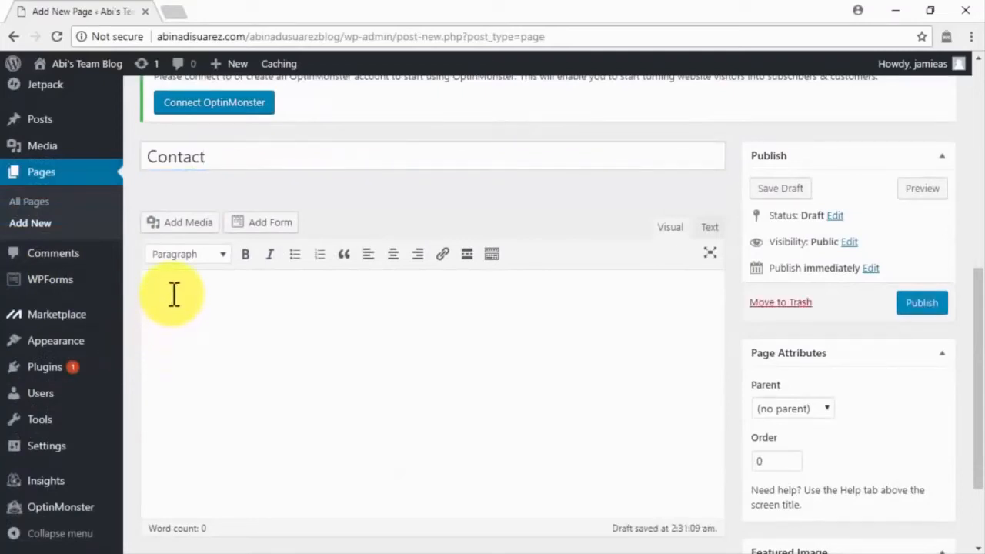
key(ctrl+v)
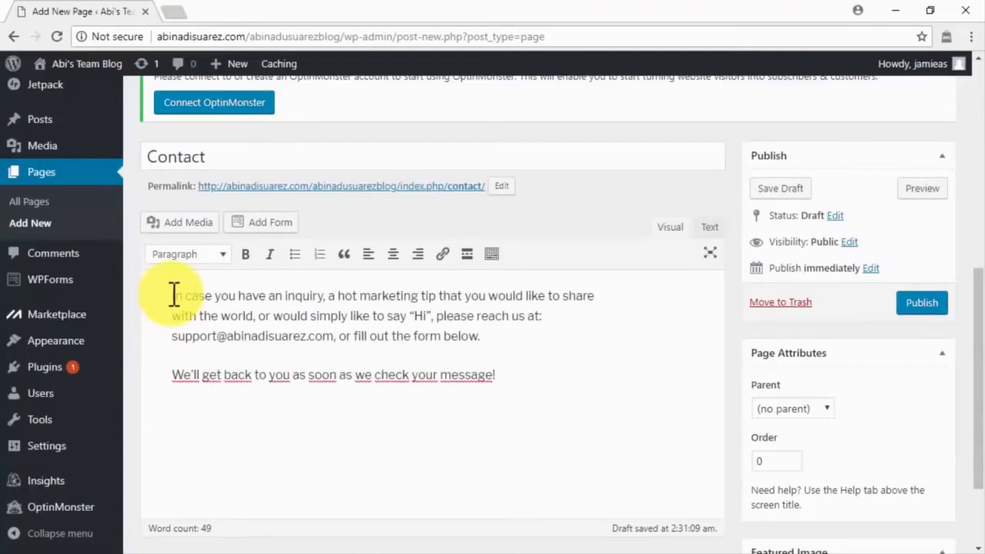
Insert the Simple Contact Form below the Contact page's text and publish the page.
click(266, 224)
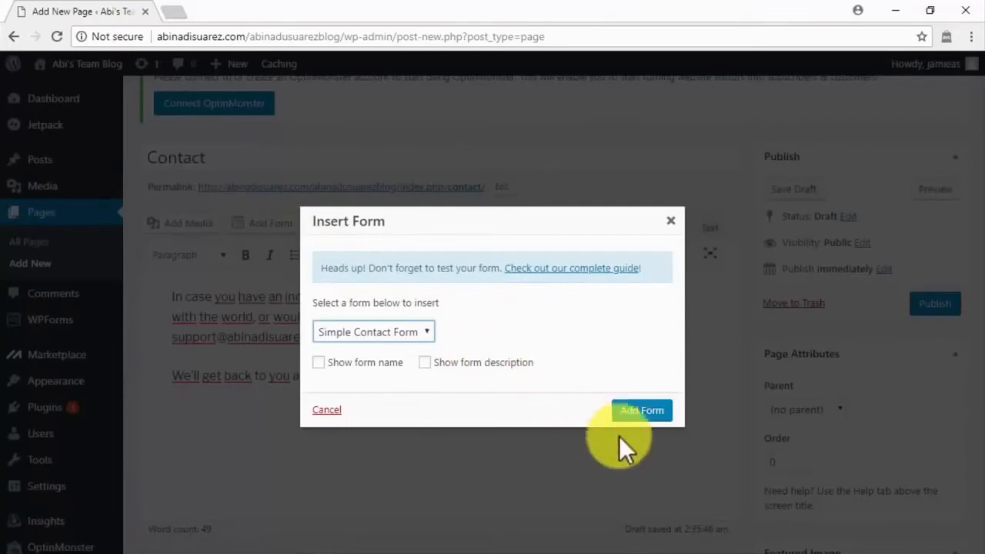
click(641, 412)
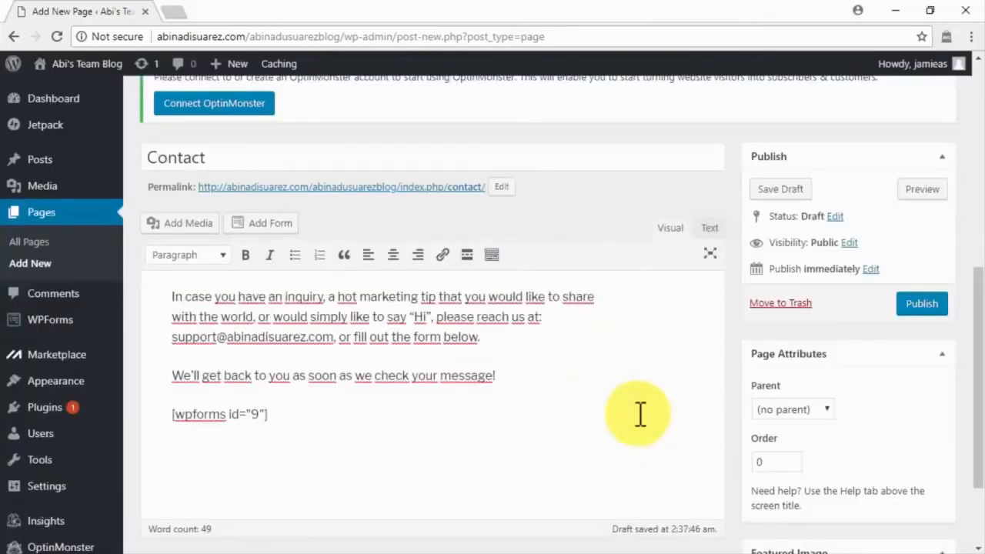
click(912, 305)
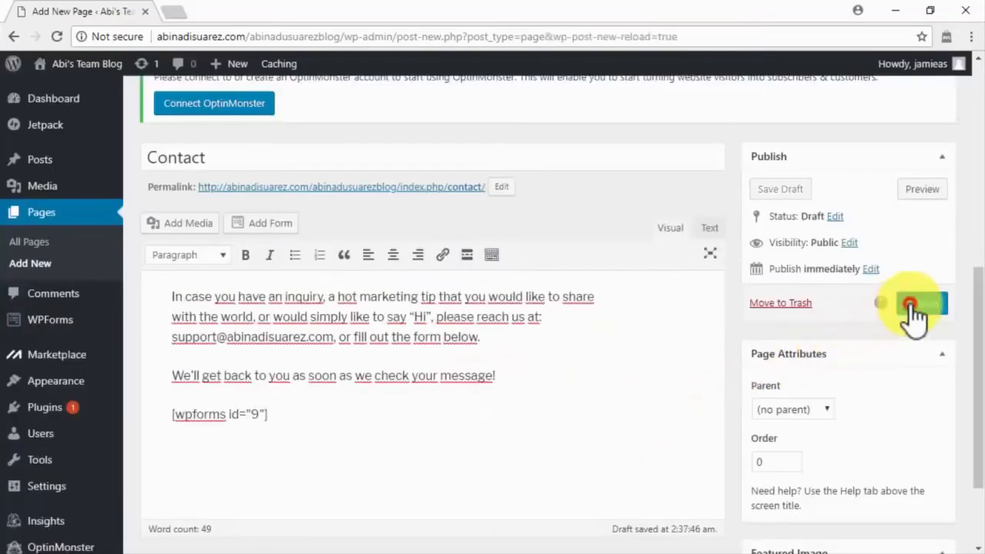
Add a new page titled "Privacy Policy" and fill its content with the prepared privacy policy text.
click(71, 269)
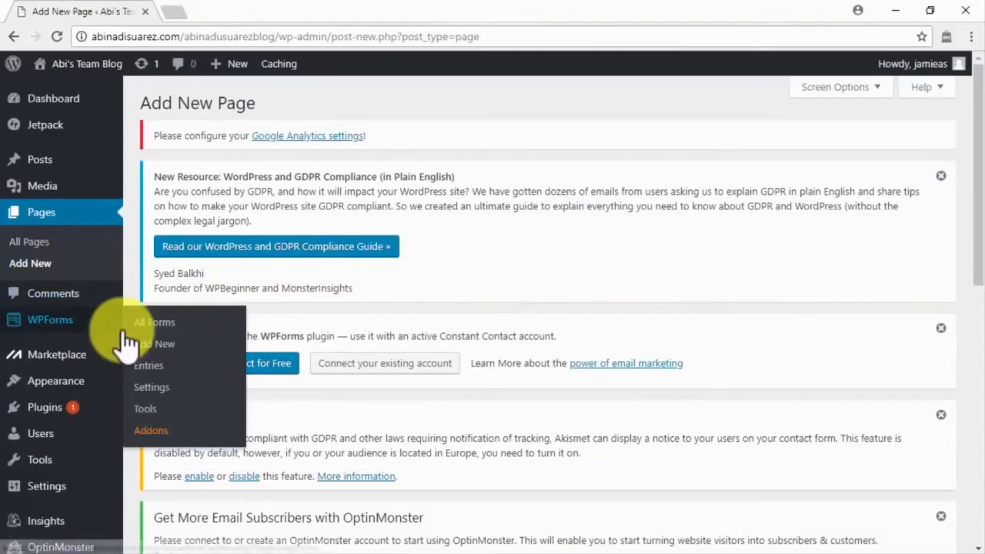
scroll(123, 336, down, 2)
scroll(127, 343, down, 2)
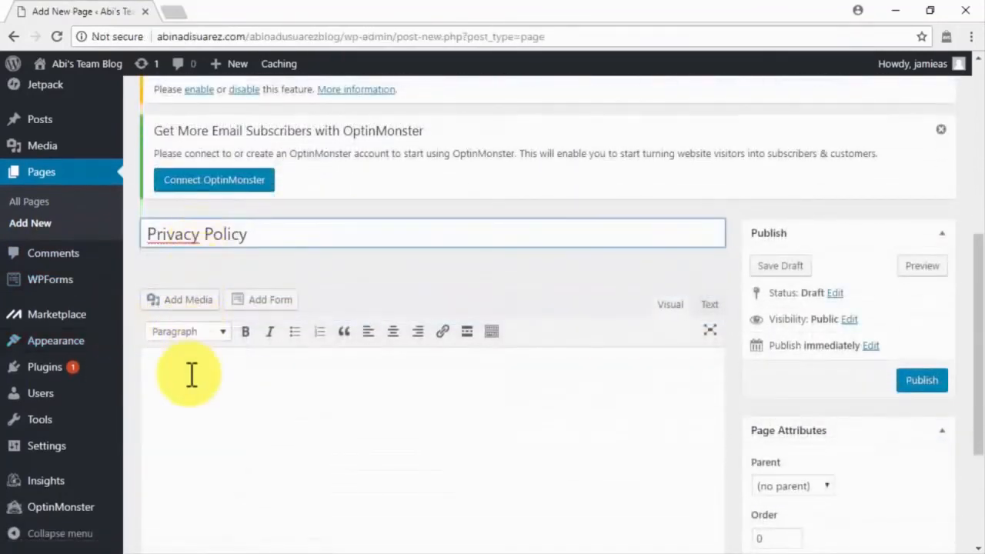
scroll(191, 375, down, 1)
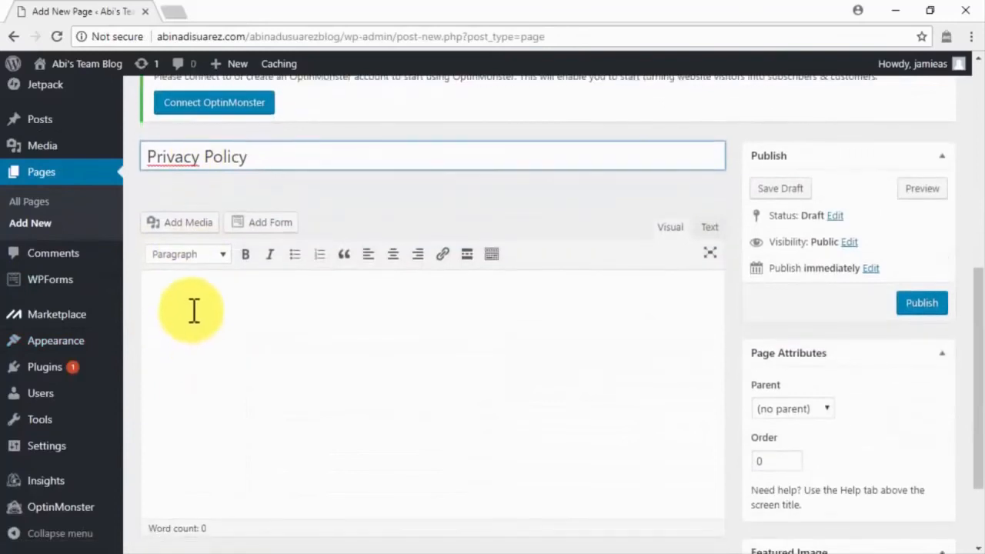
click(192, 302)
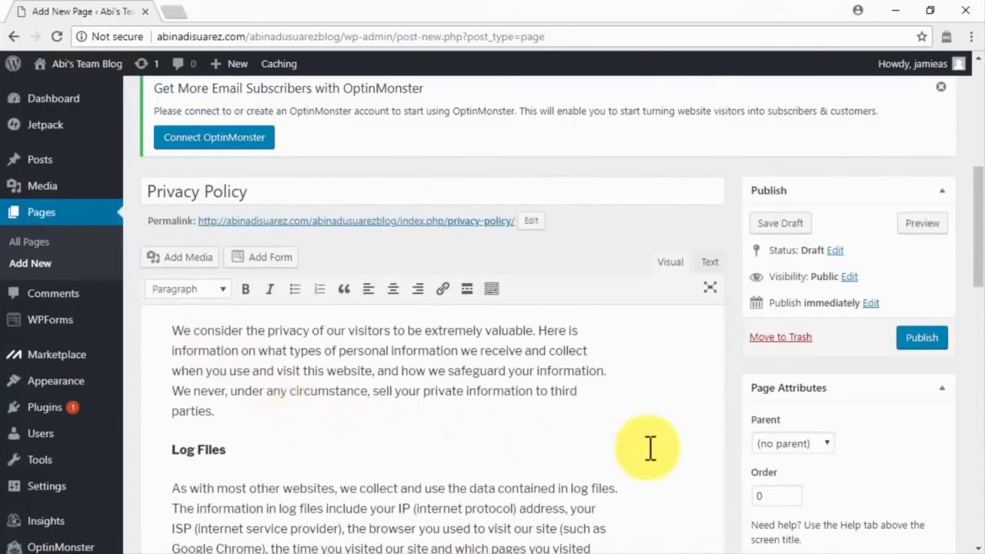
Review the privacy policy text, including its log files, web beacons and DART cookies sections, and publish the page.
scroll(650, 448, down, 2)
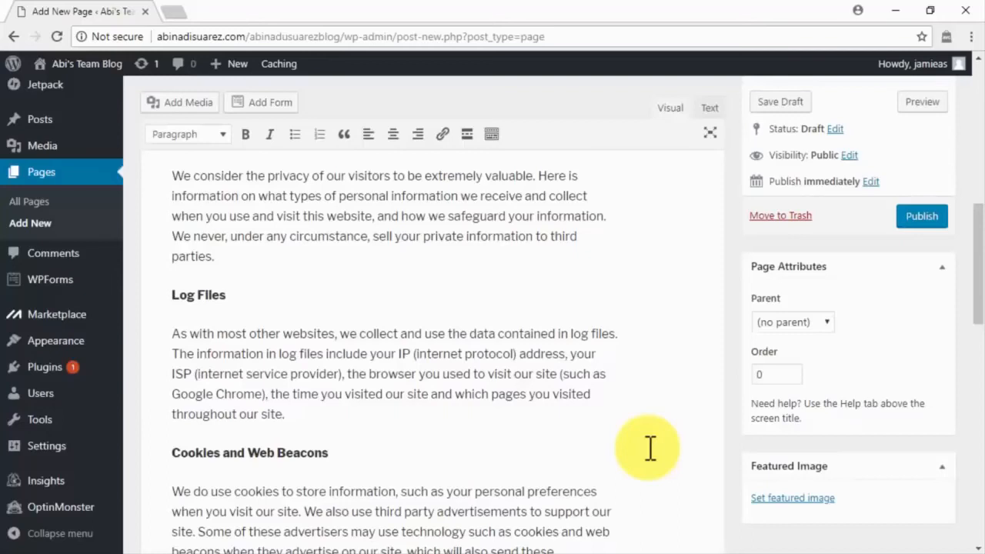
scroll(650, 447, down, 2)
scroll(650, 448, down, 1)
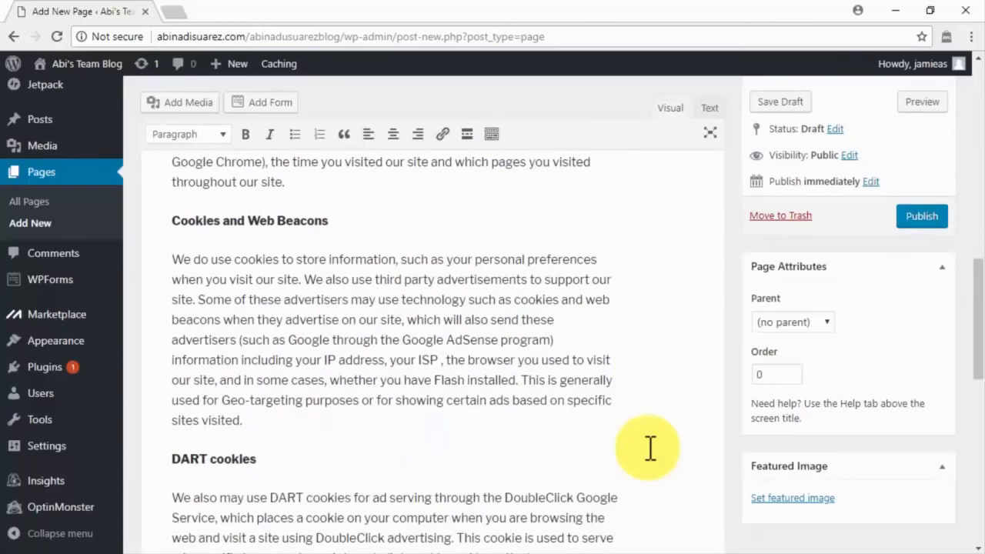
scroll(650, 447, down, 1)
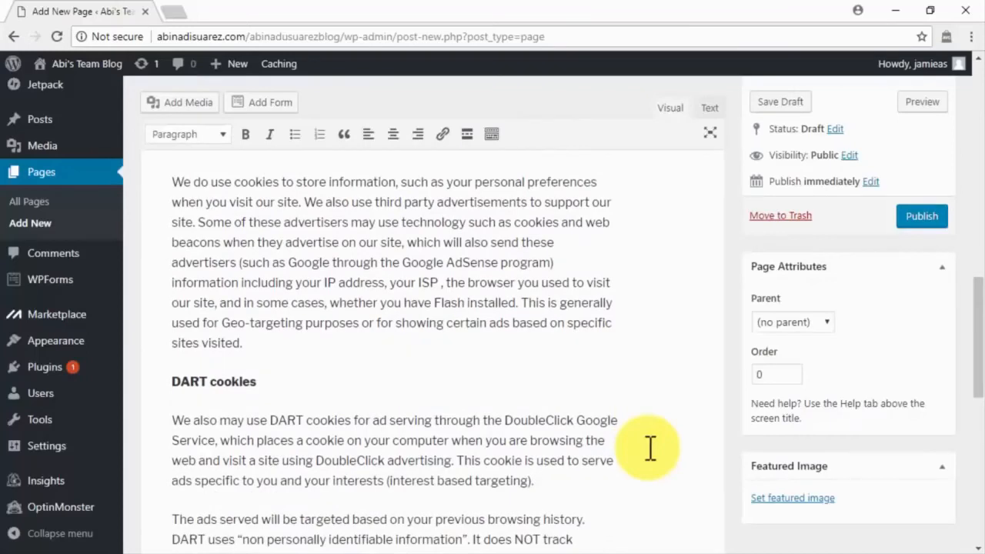
scroll(650, 448, down, 3)
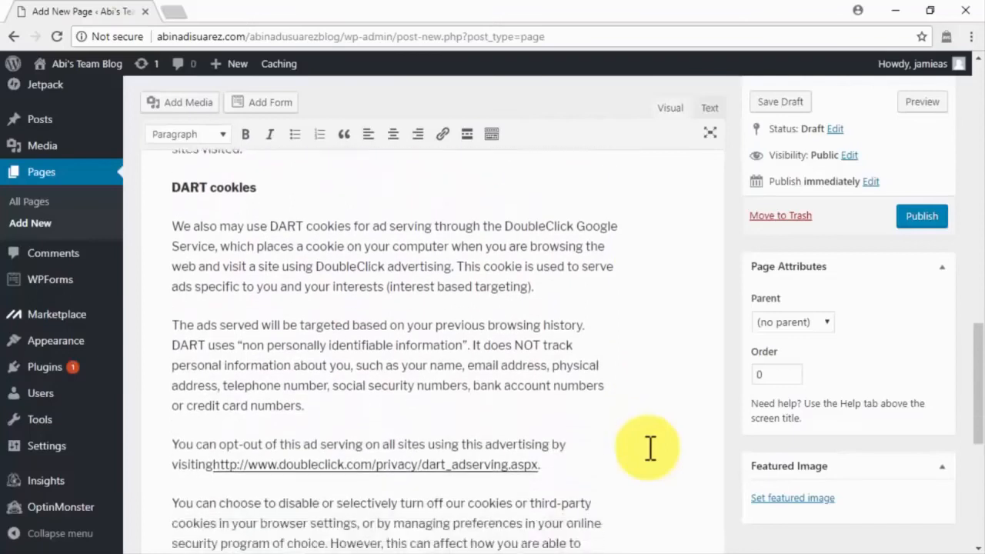
scroll(650, 448, down, 1)
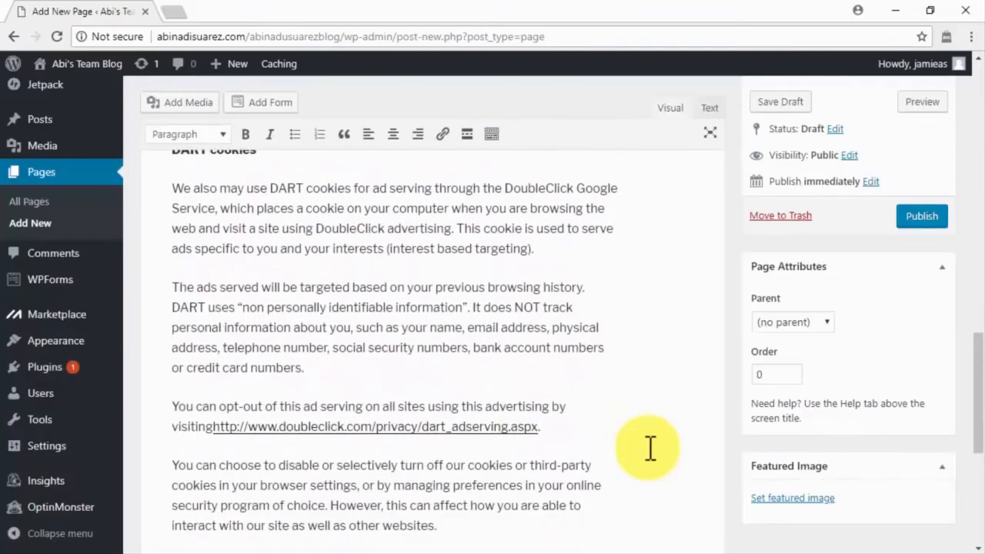
scroll(650, 447, down, 4)
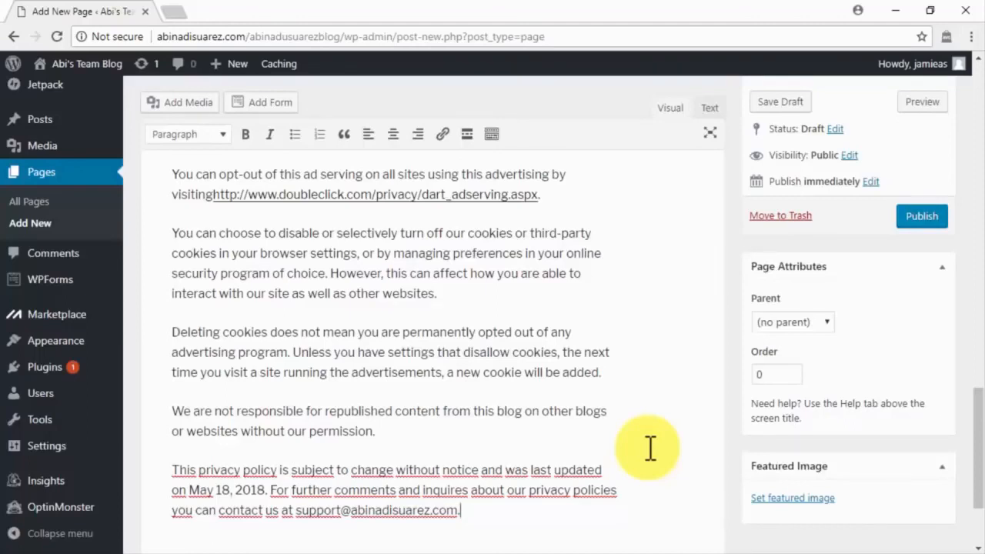
click(903, 218)
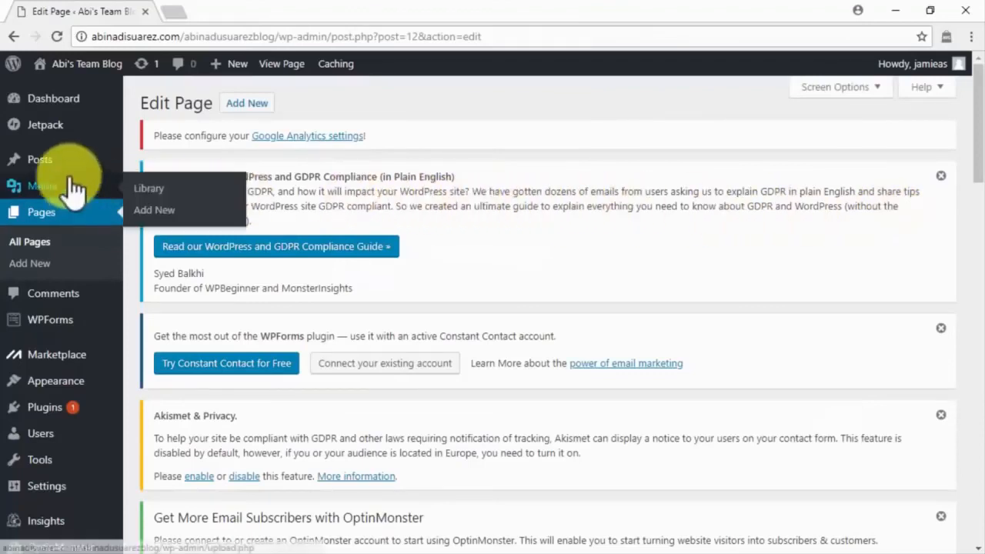
Add a new post titled "Viral Marketing Content. How Does It Work?" and paste the prepared article as its content.
mouse_move(62, 165)
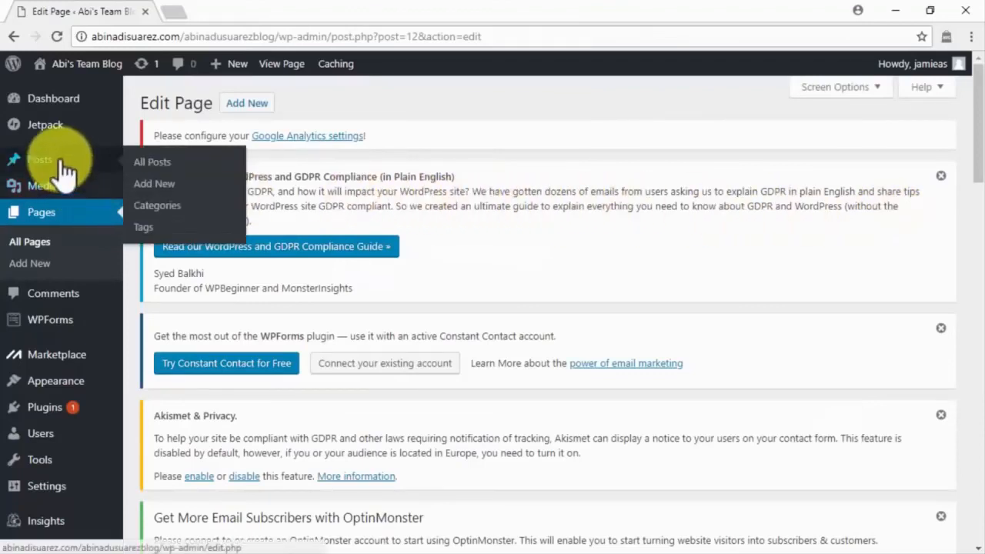
click(157, 191)
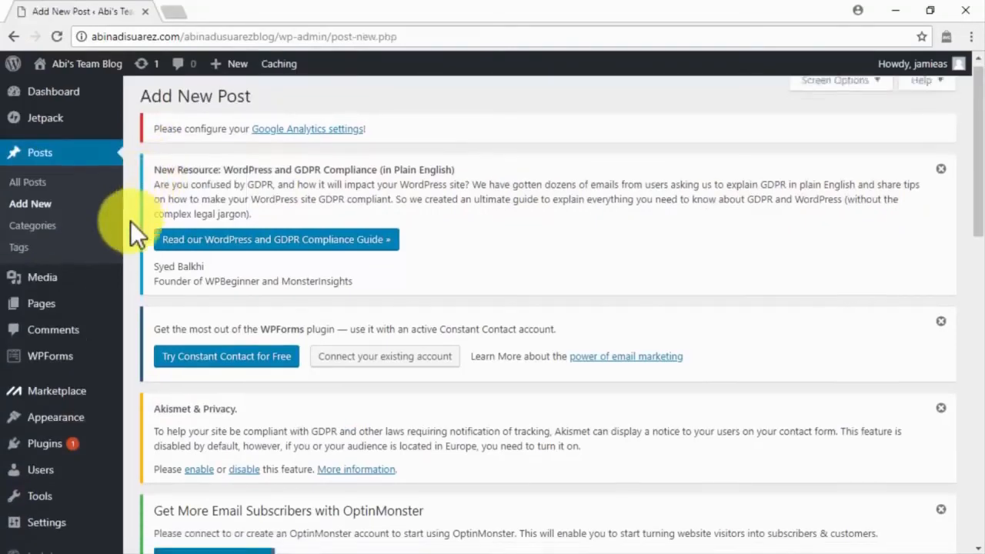
scroll(130, 221, down, 5)
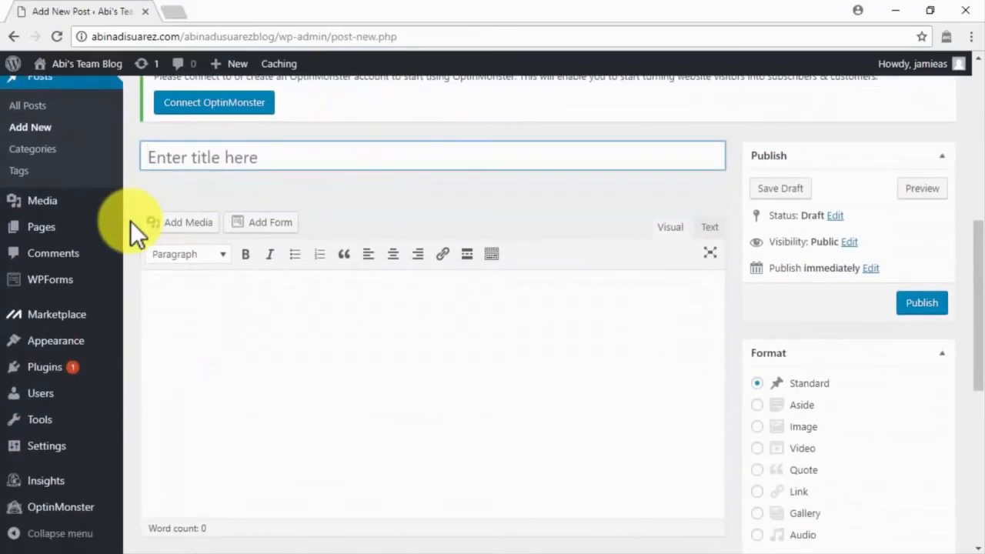
click(176, 293)
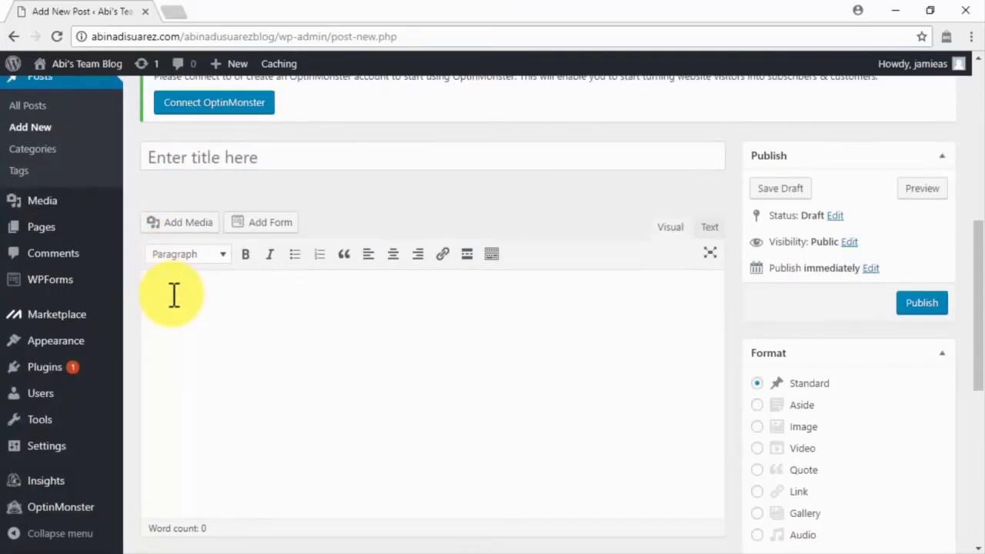
click(269, 159)
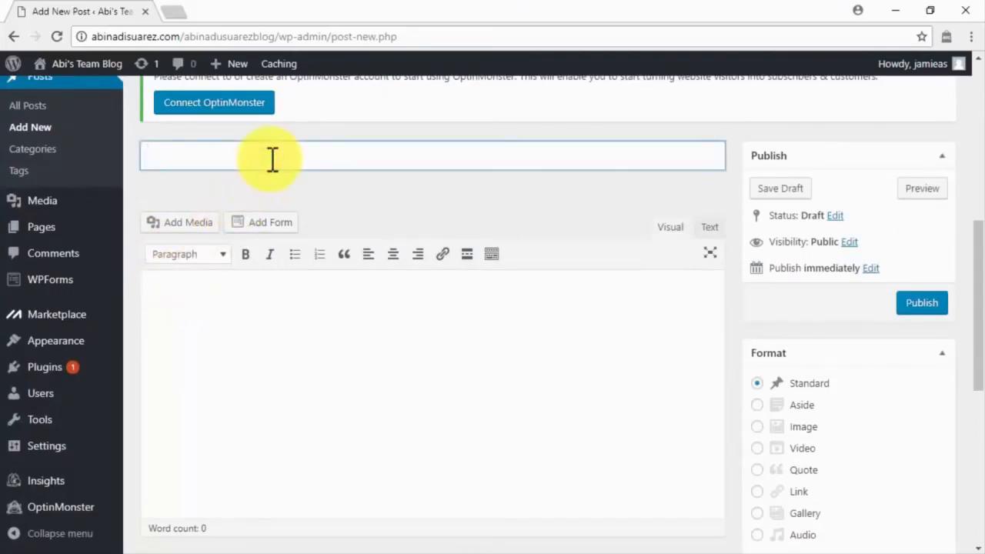
text(Viral Marketing Content. How Does It Work?)
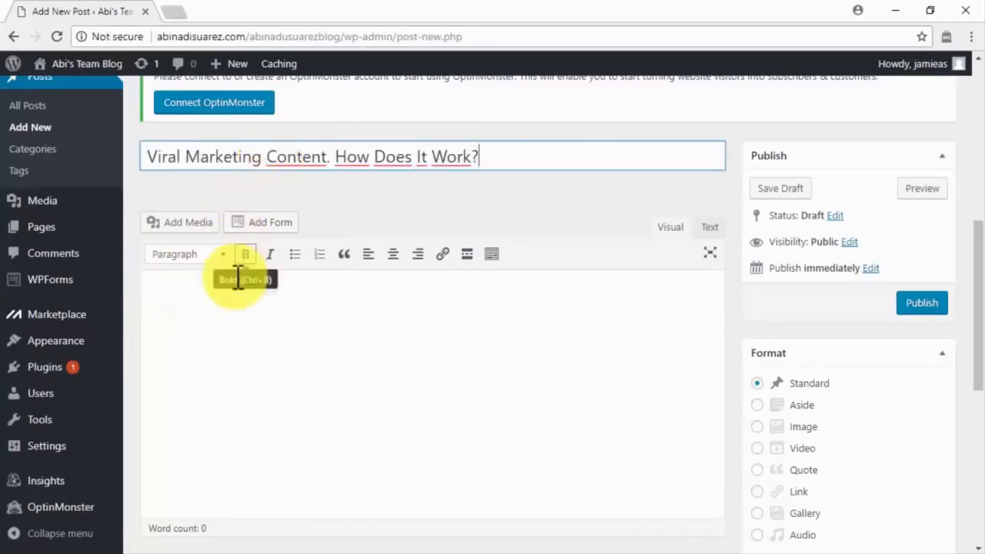
click(228, 303)
key(ctrl+v)
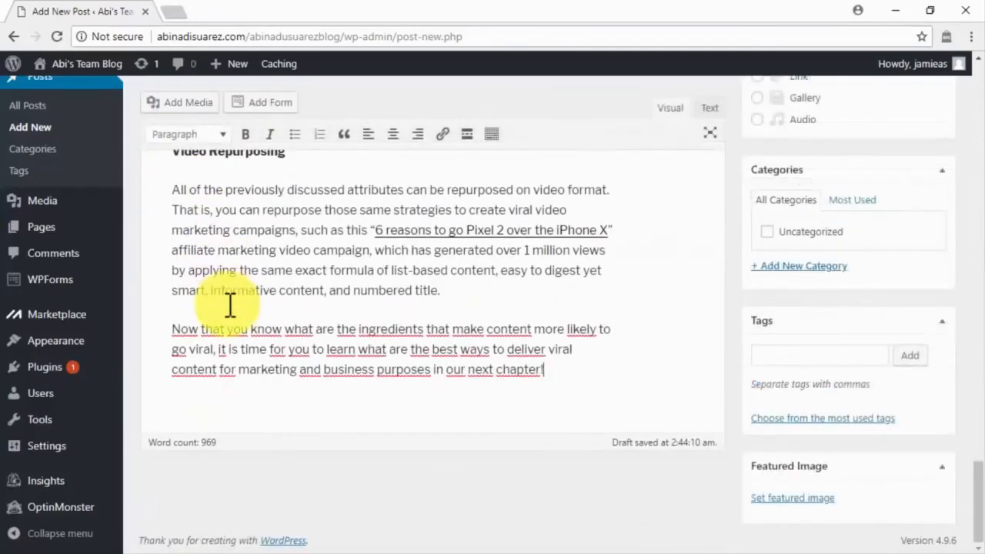
scroll(229, 304, up, 5)
scroll(230, 304, up, 15)
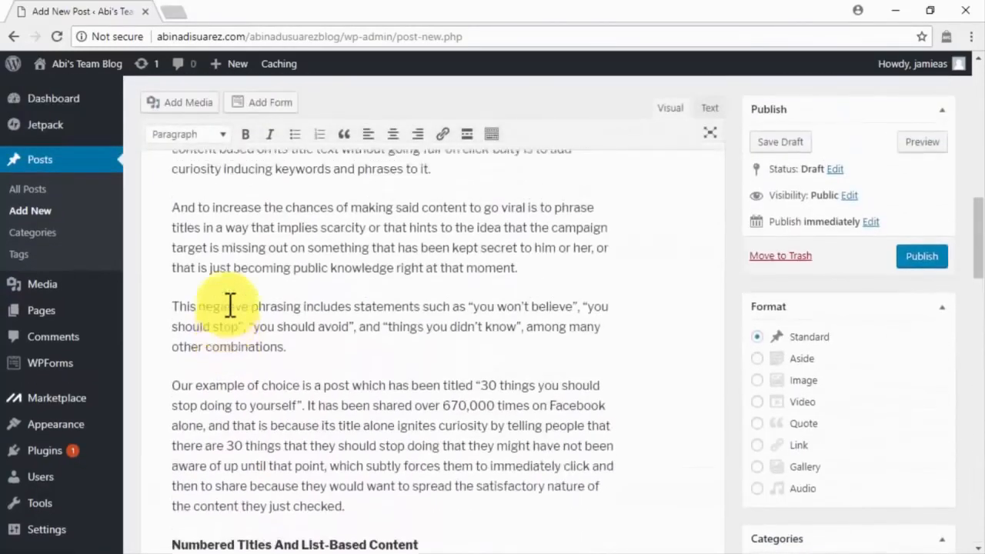